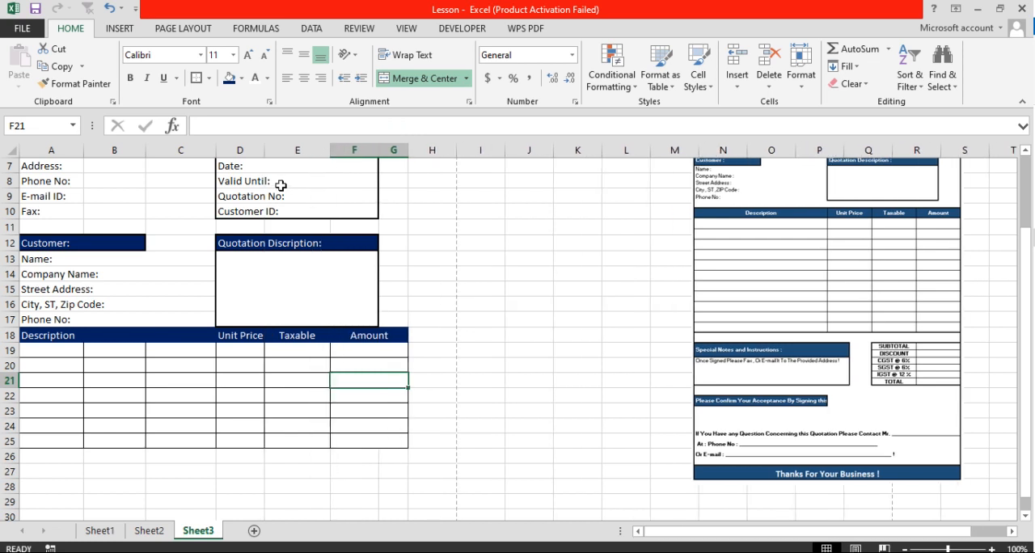
Slightly narrow column G and widen column D, and insert an empty row above the Description header row
mouse_move(406, 145)
left_mouse_down()
mouse_move(393, 148)
mouse_move(403, 149)
left_mouse_up()
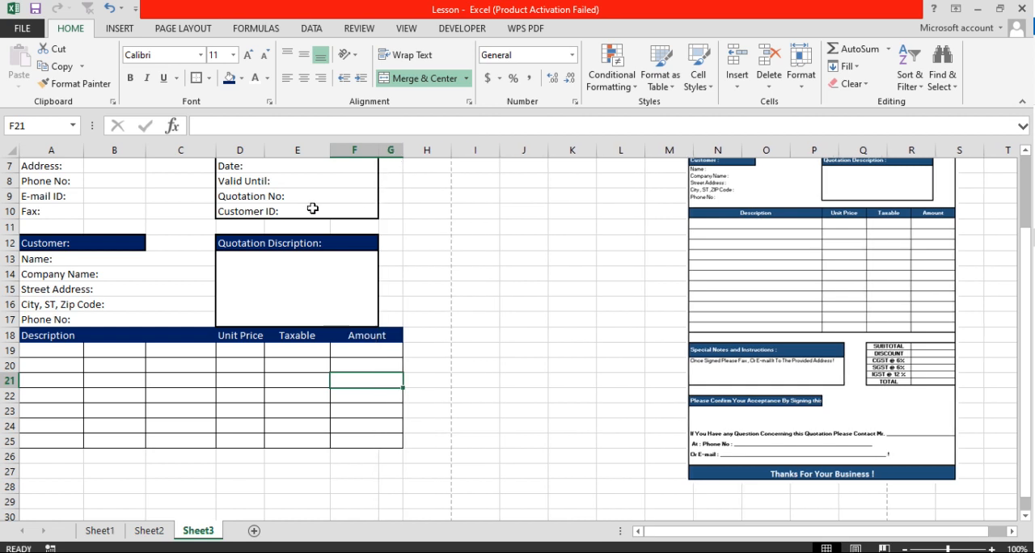
left_click_drag(266, 151, 273, 152)
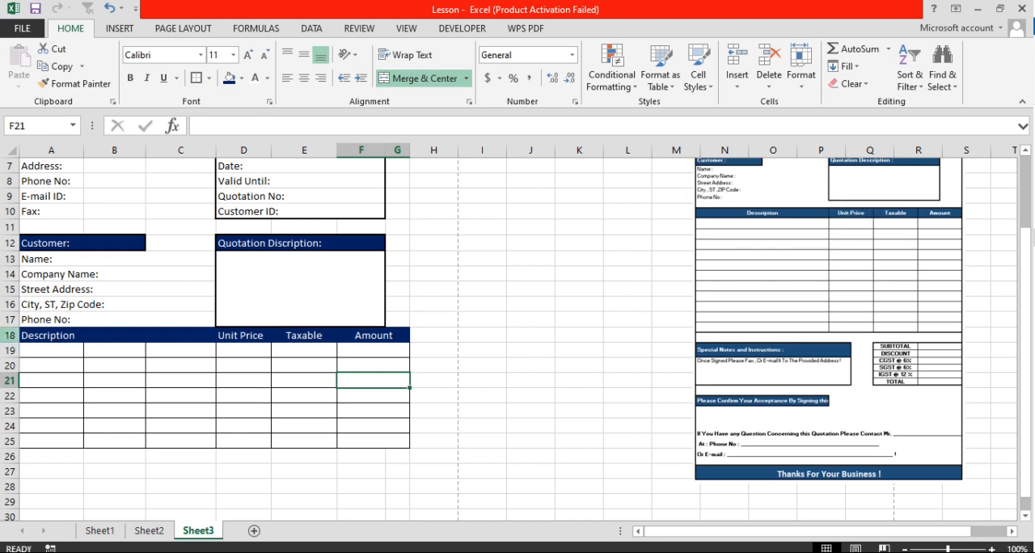
right_click(7, 335)
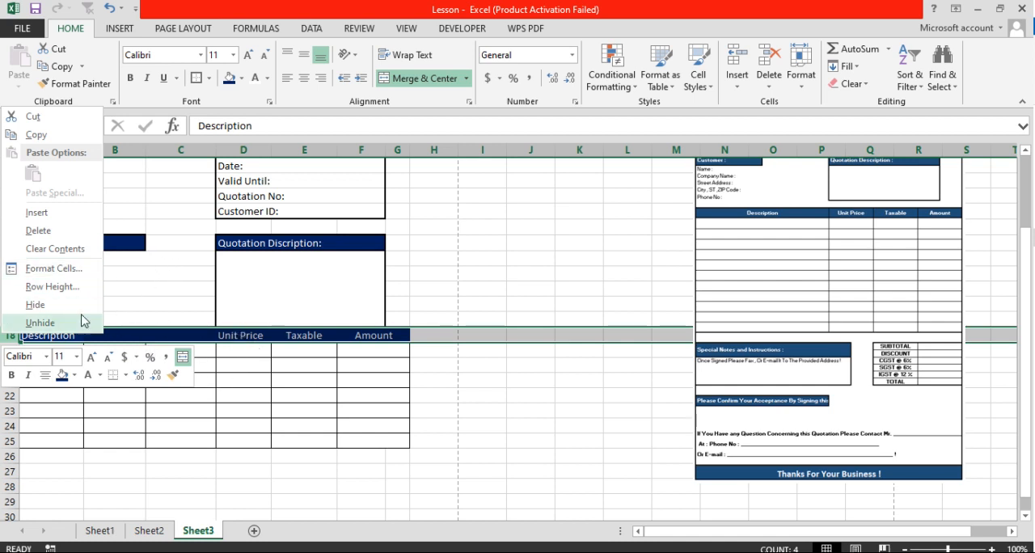
left_click(37, 213)
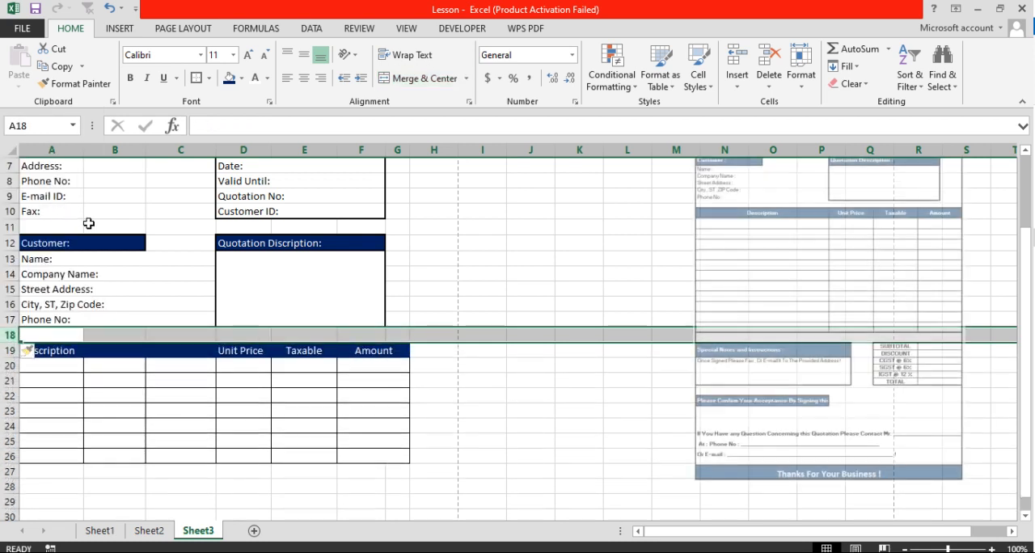
left_click(332, 397)
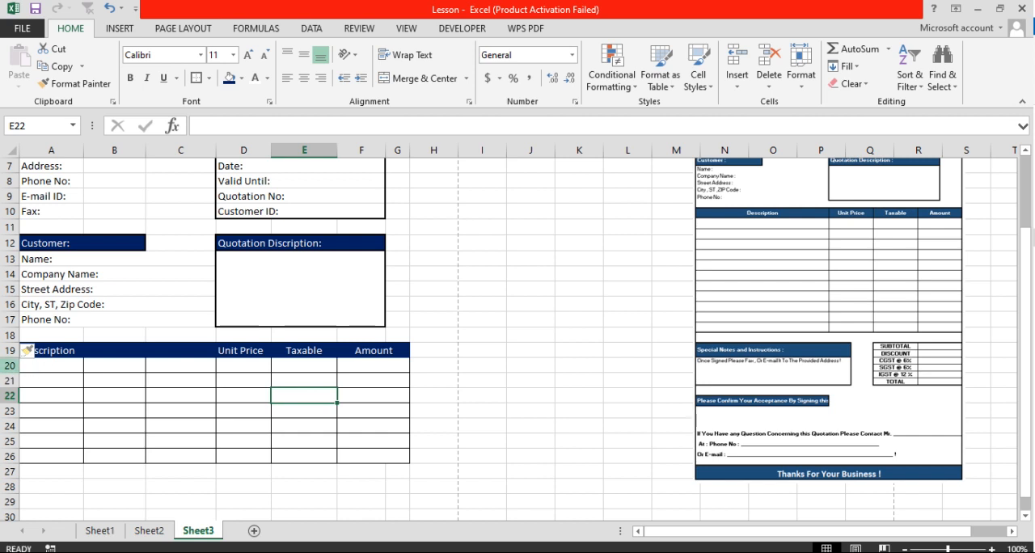
Try inserting four rows directly below the Description header row, and undo the insertion
mouse_move(10, 365)
left_mouse_down()
mouse_move(9, 444)
mouse_move(5, 394)
mouse_move(7, 408)
left_mouse_up()
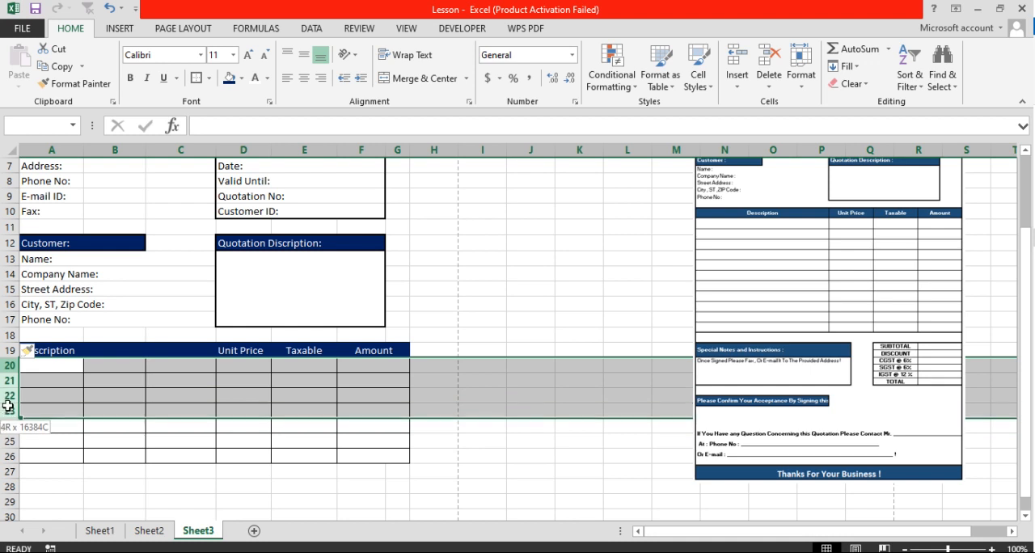
right_click(7, 371)
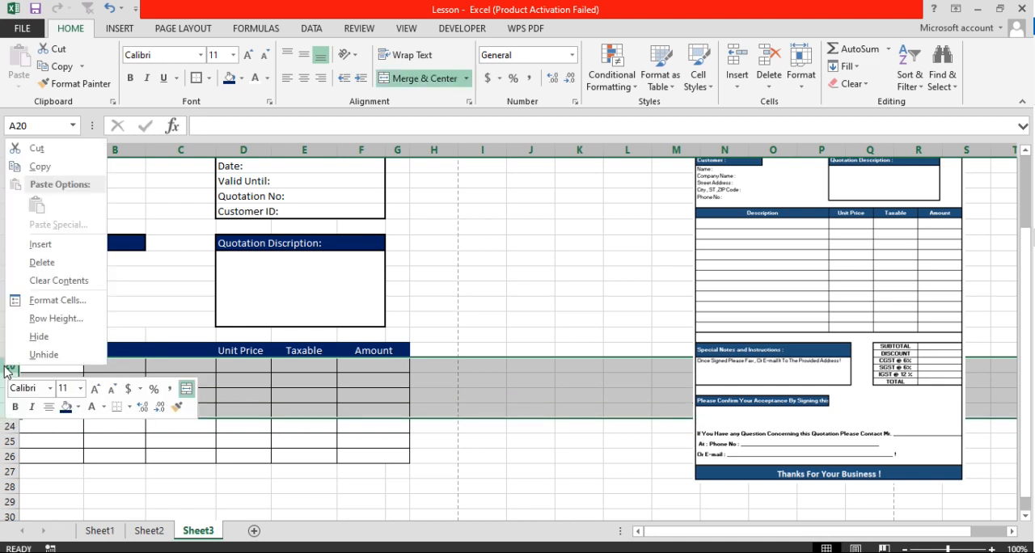
left_click(53, 246)
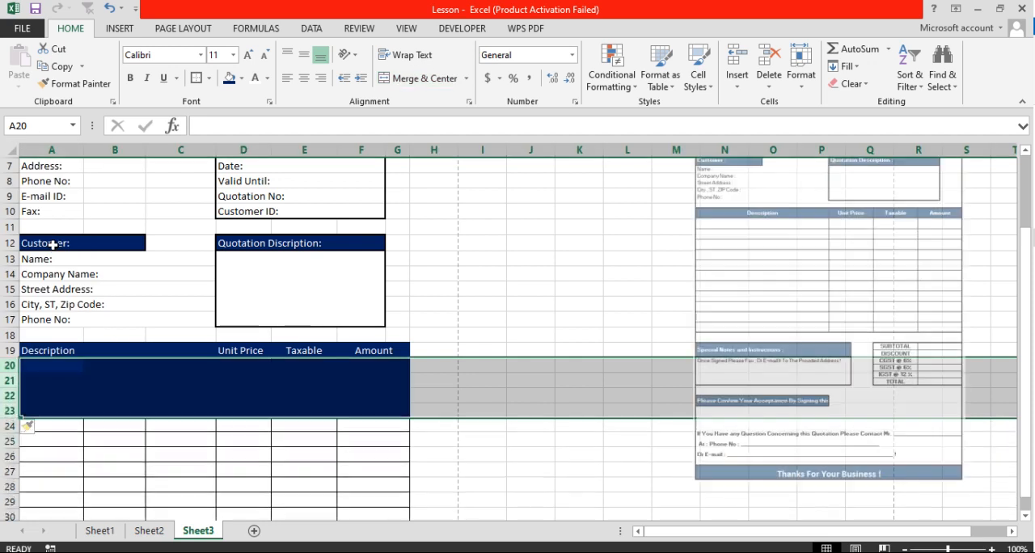
left_click(109, 8)
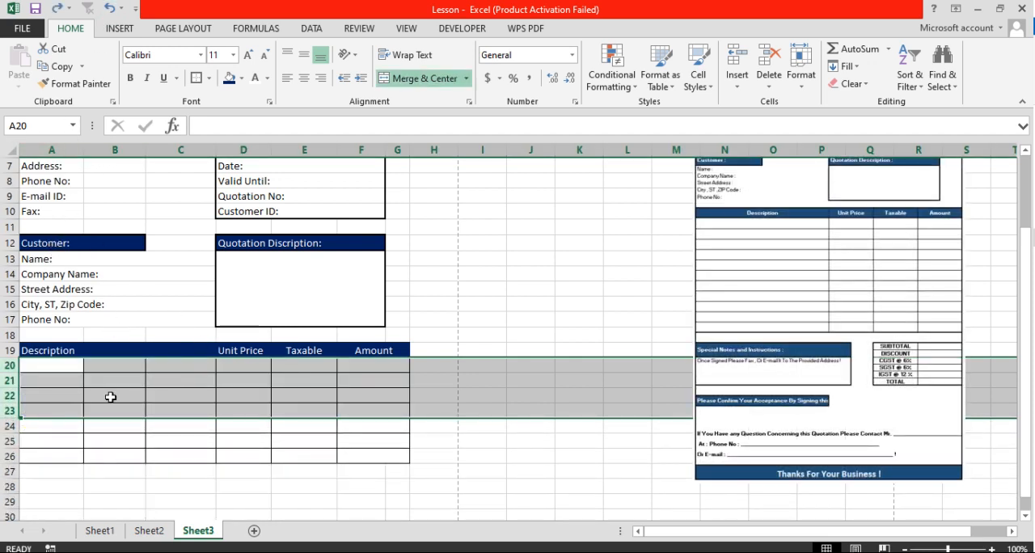
Insert four rows above row 21 and one more row above row 30 in the item table
left_click_drag(9, 381, 6, 433)
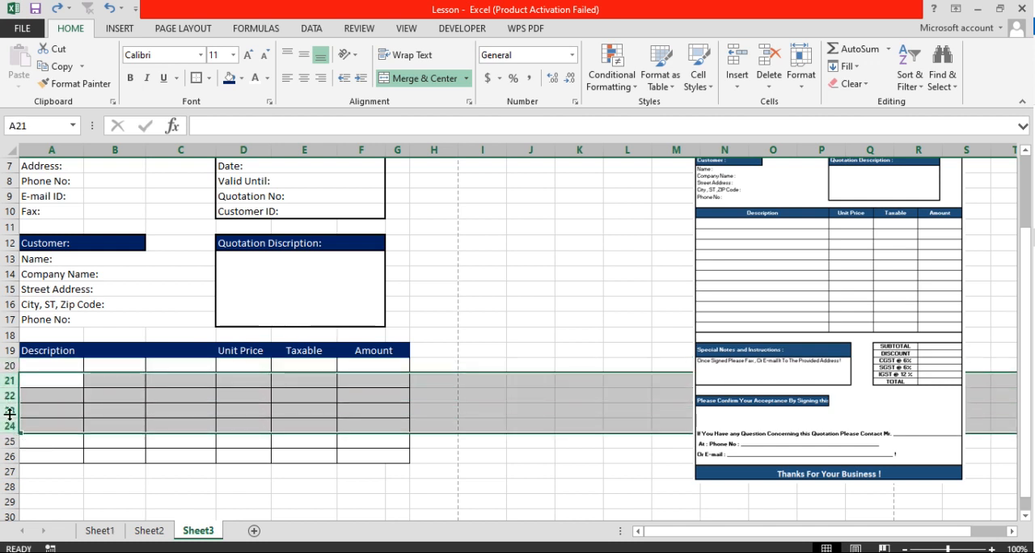
right_click(10, 388)
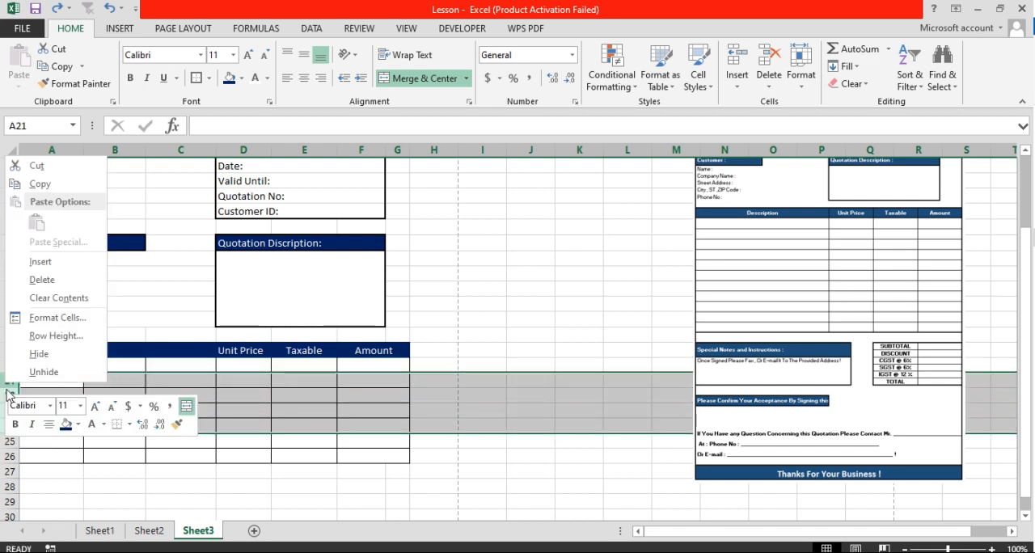
left_click(40, 262)
scroll(271, 481, "down", 2)
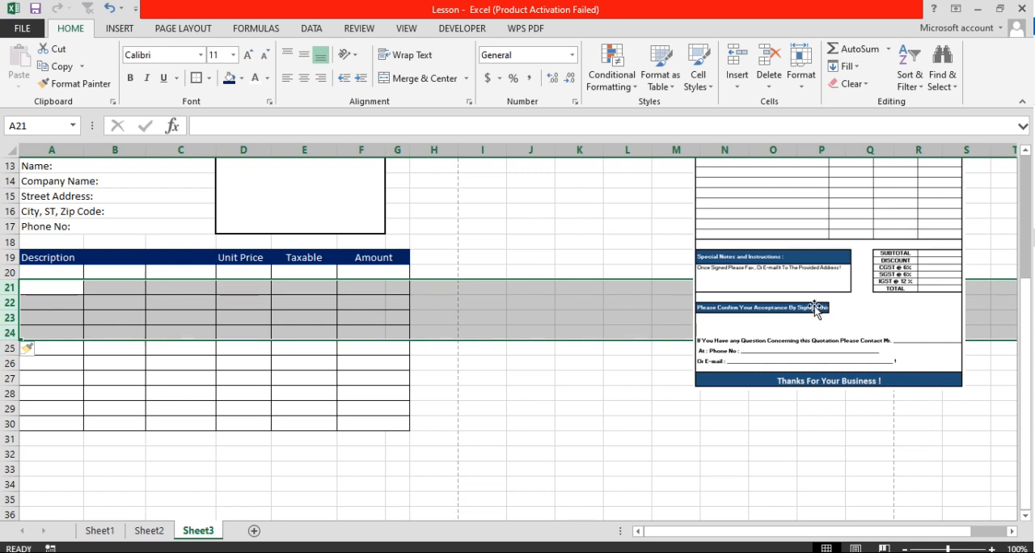
scroll(809, 307, "up", 1)
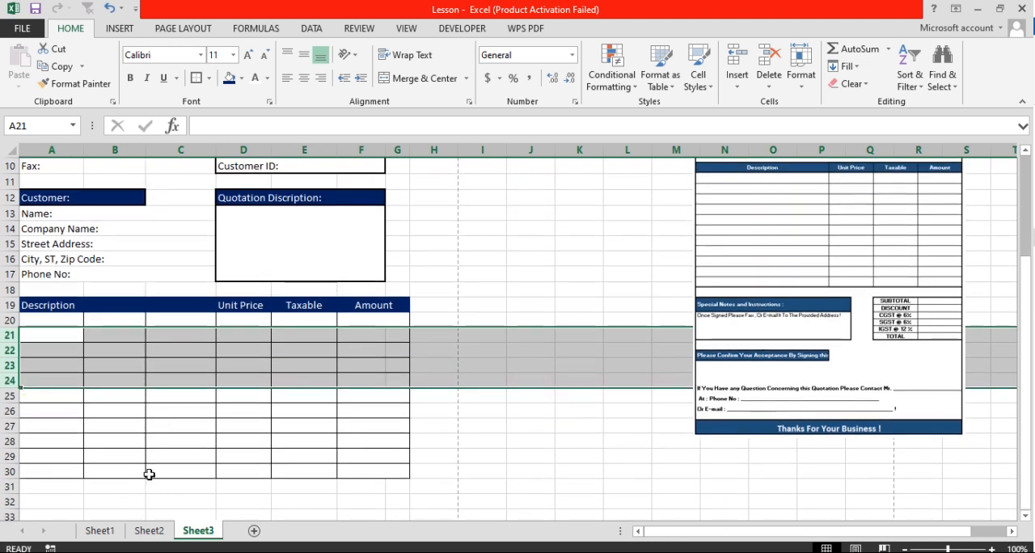
scroll(108, 442, "down", 1)
right_click(10, 424)
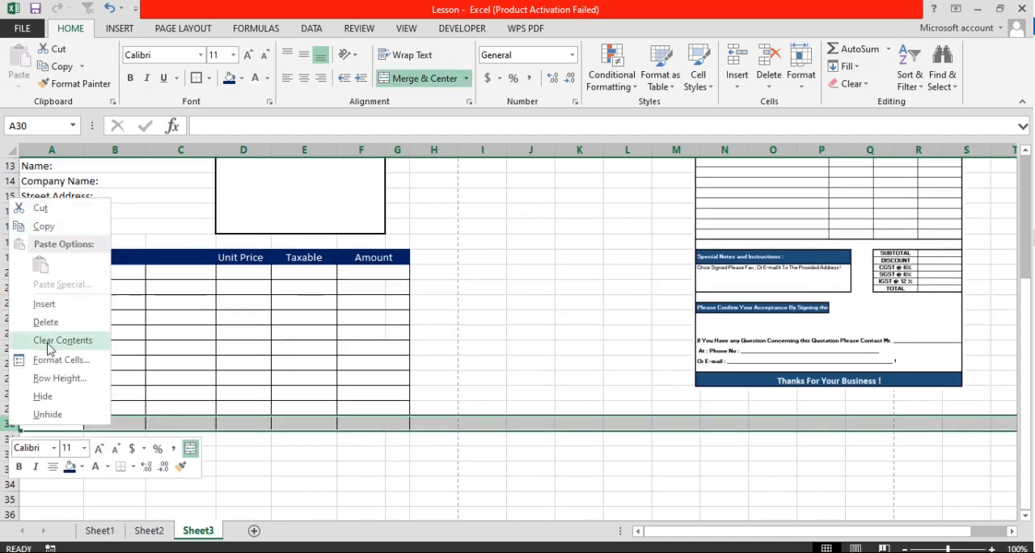
left_click(46, 310)
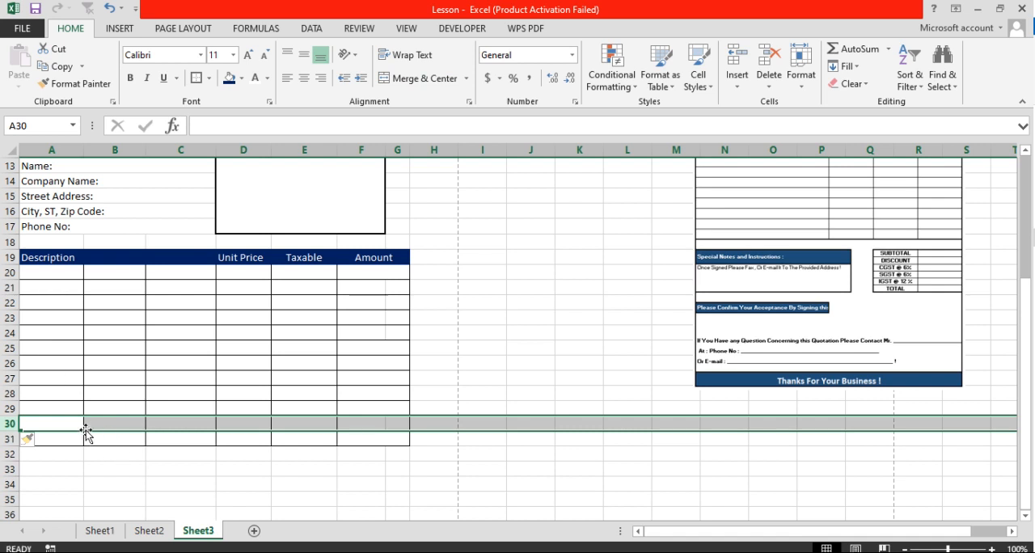
Insert six more rows above row 26 in the item table
left_click_drag(62, 438, 324, 438)
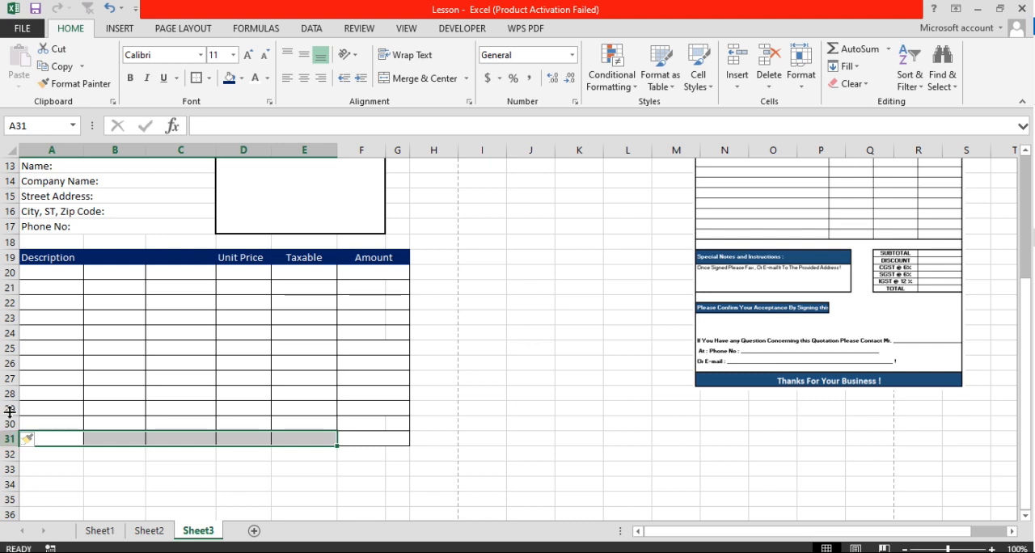
left_click_drag(8, 363, 6, 423)
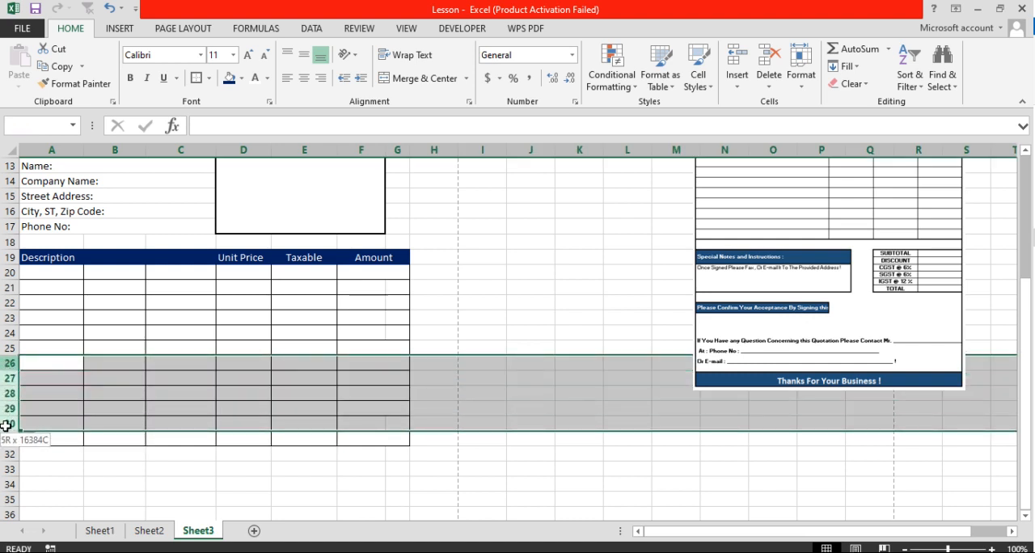
left_click_drag(6, 426, 5, 425)
right_click(5, 349)
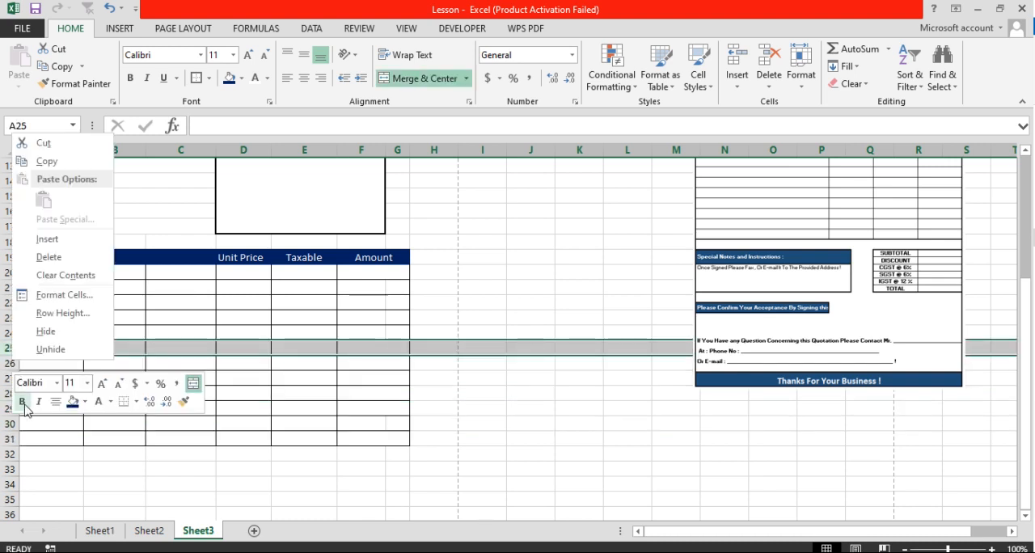
left_click(4, 349)
left_click_drag(6, 363, 7, 438)
right_click(8, 366)
left_click(41, 242)
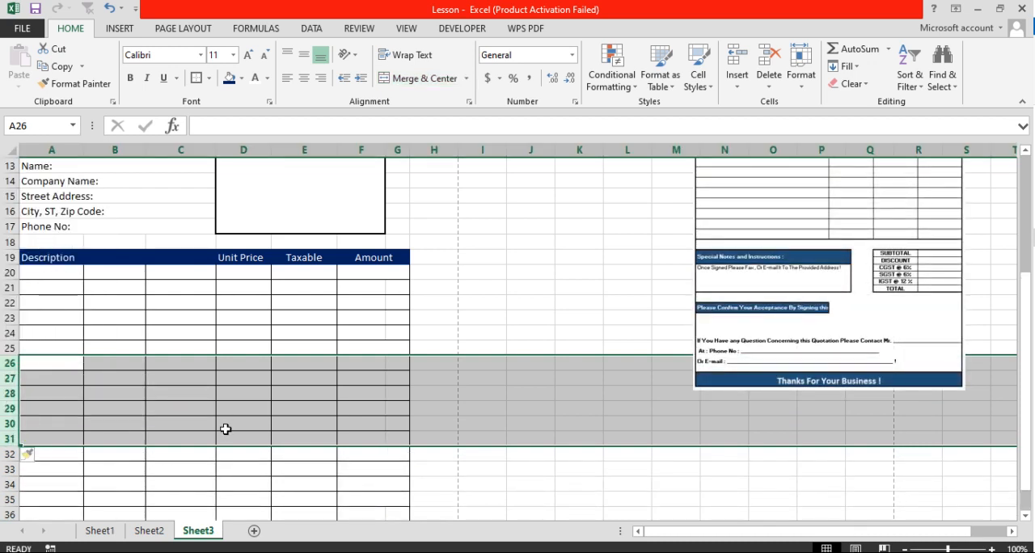
Merge and center cells A31:G31 into a single blank row across the table
left_click(58, 271)
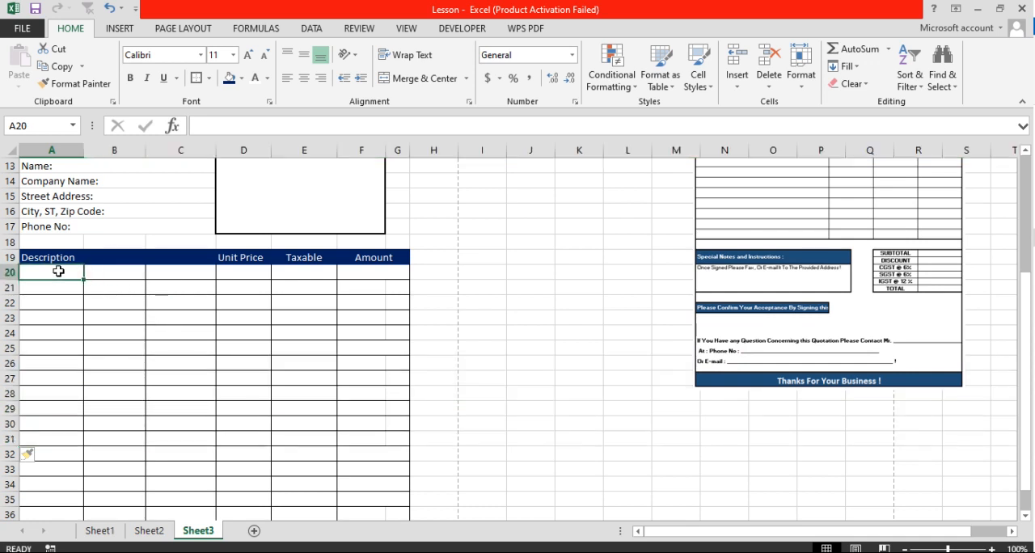
left_click_drag(60, 273, 62, 395)
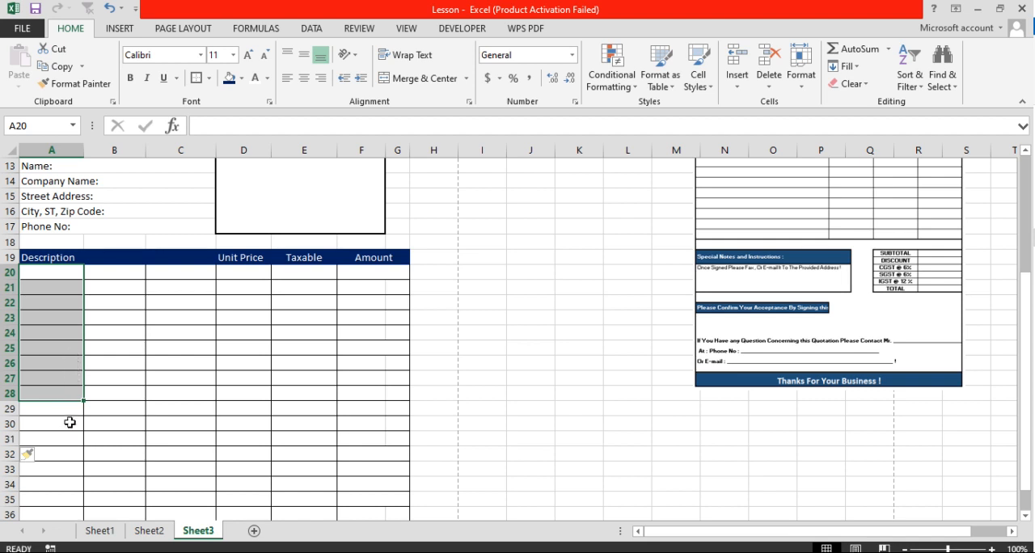
left_click(69, 427)
left_click(60, 441)
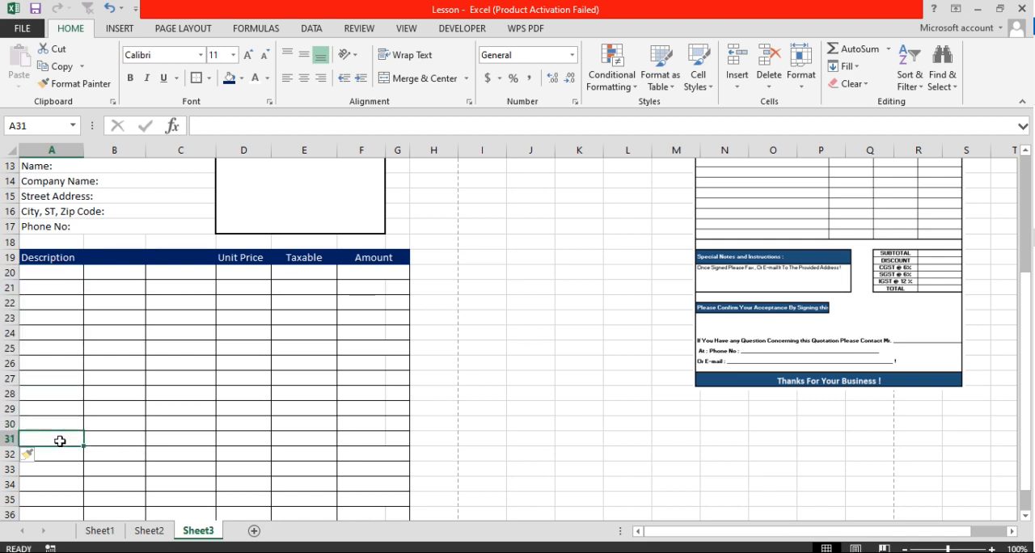
left_click_drag(60, 440, 396, 441)
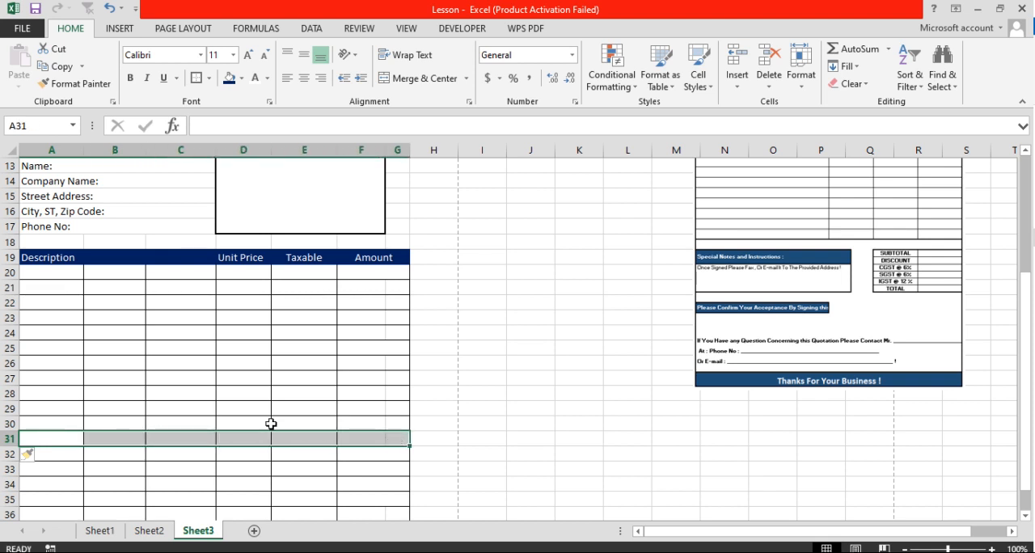
left_click(411, 78)
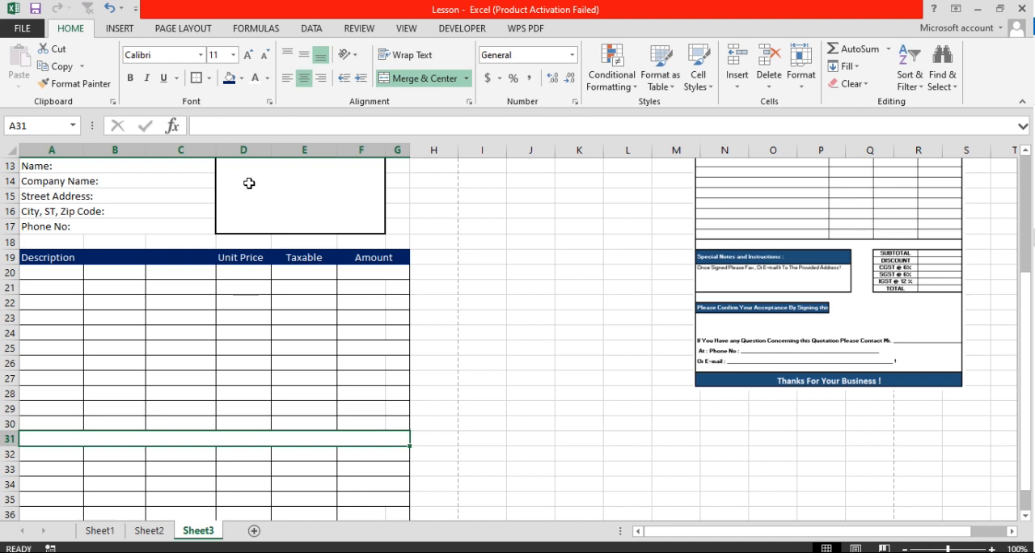
Apply a thick bottom border to cells A30:G30 to close off the item table
left_click(210, 78)
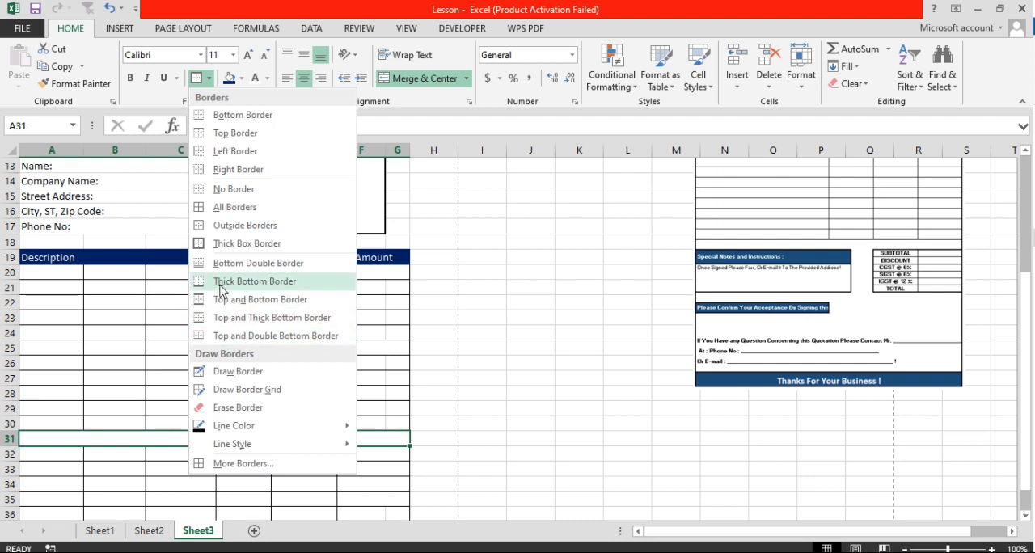
left_click(153, 450)
left_click_drag(56, 420, 397, 424)
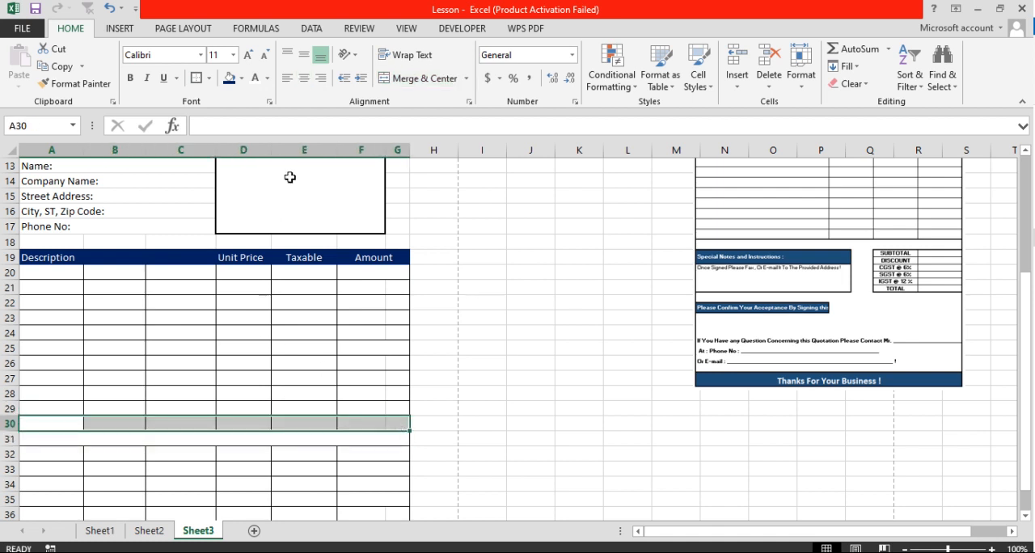
left_click(209, 77)
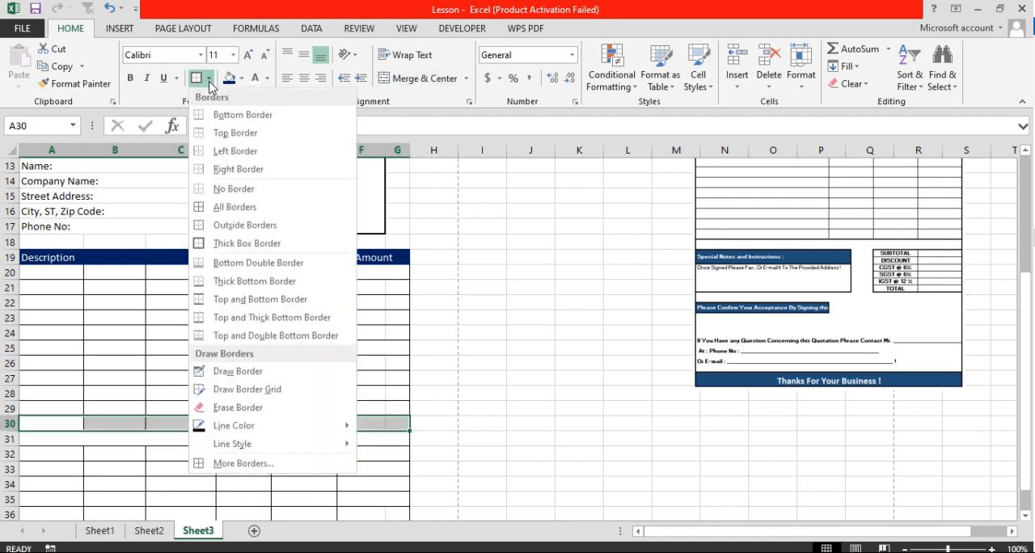
left_click(252, 282)
left_click(176, 410)
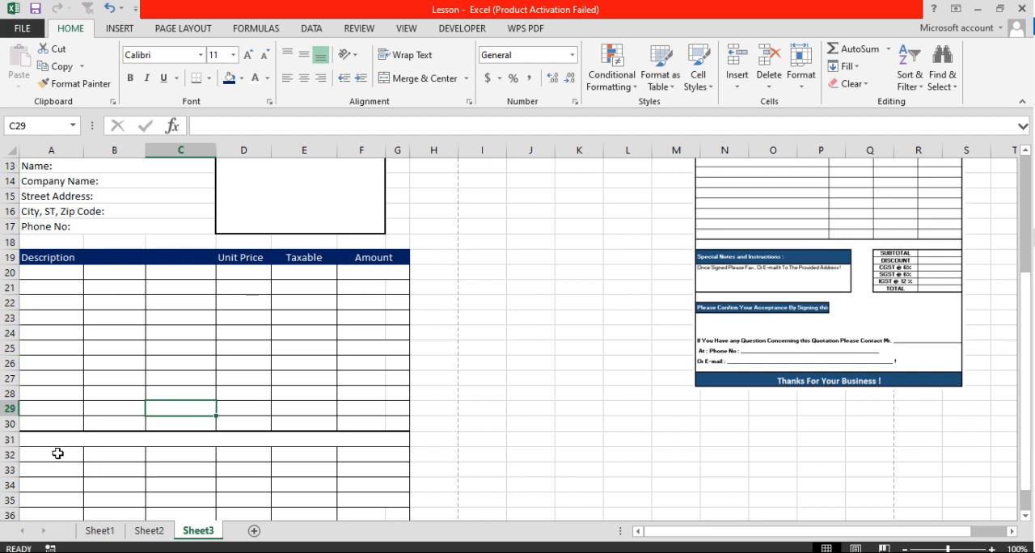
Widen column D slightly, and merge and center cells A32:D32 with a dark blue fill
left_click_drag(49, 453, 234, 459)
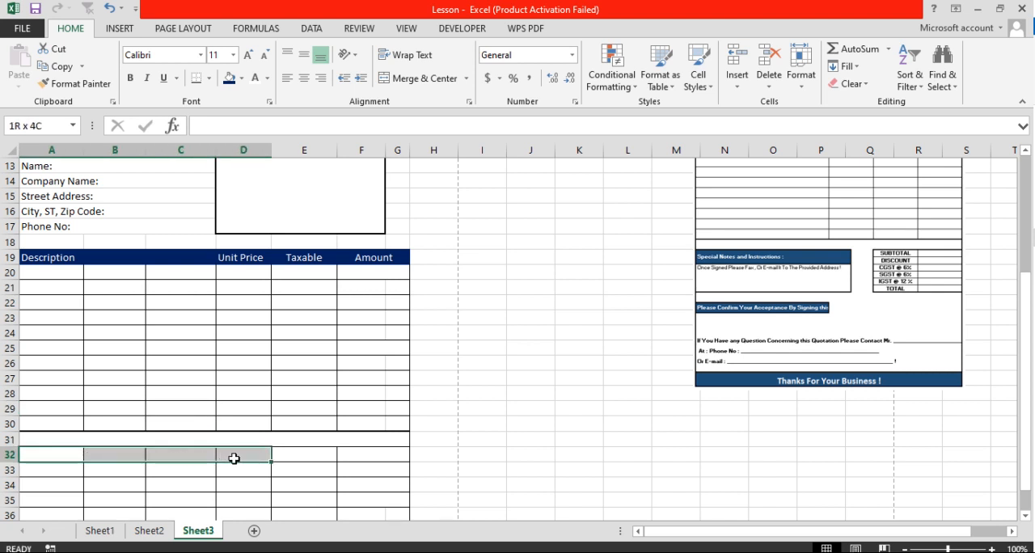
left_click_drag(235, 459, 234, 458)
scroll(238, 456, "up", 2)
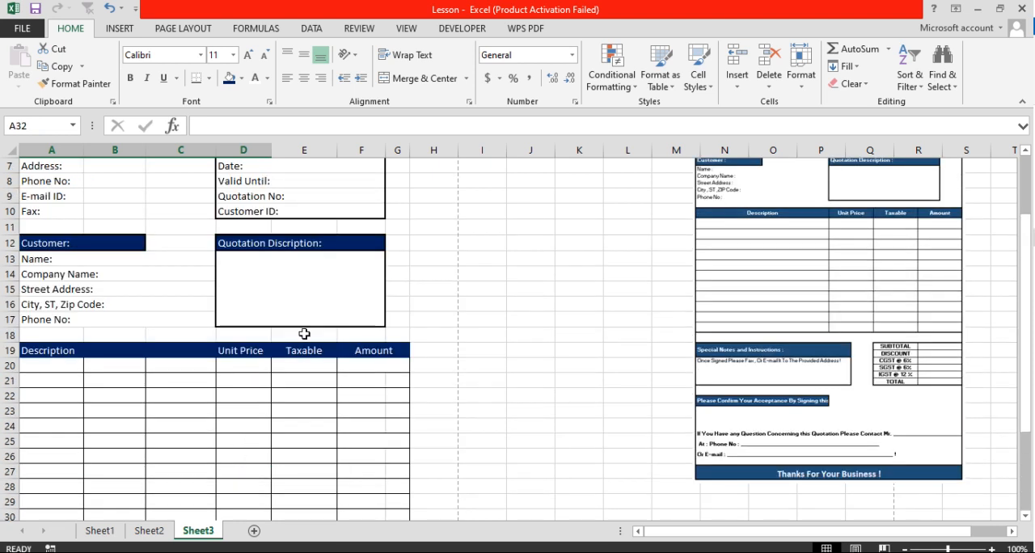
left_click_drag(270, 145, 279, 146)
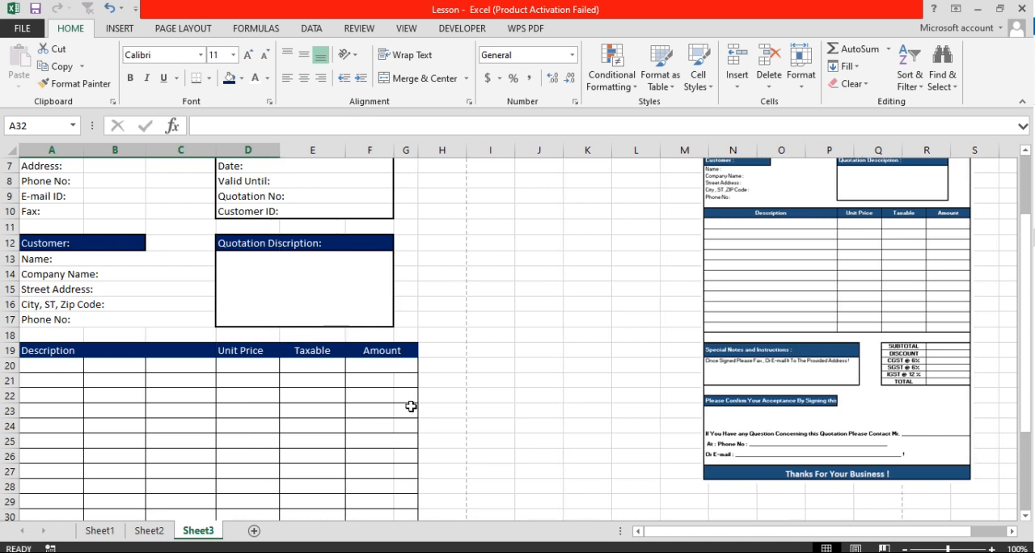
scroll(318, 425, "down", 2)
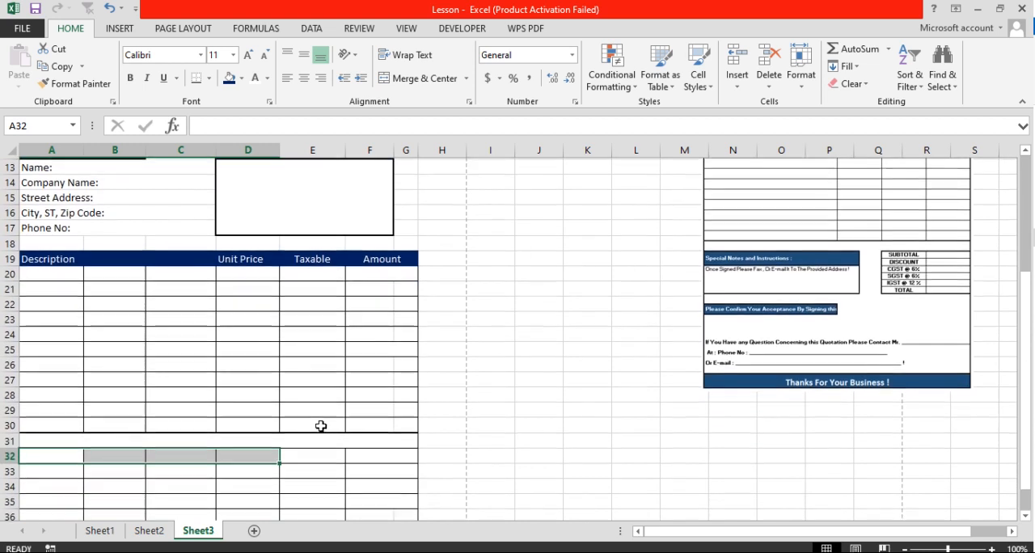
scroll(316, 426, "down", 2)
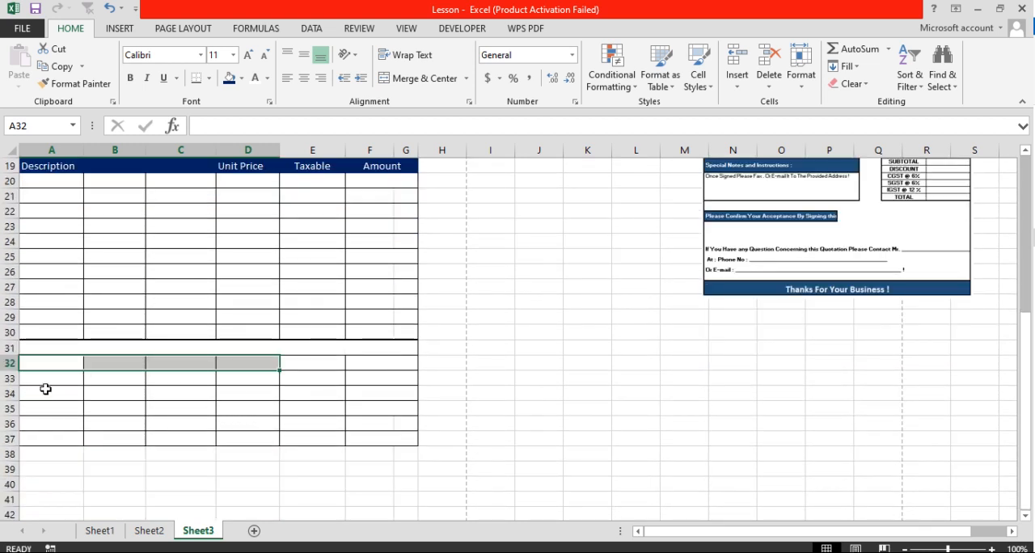
left_click(417, 79)
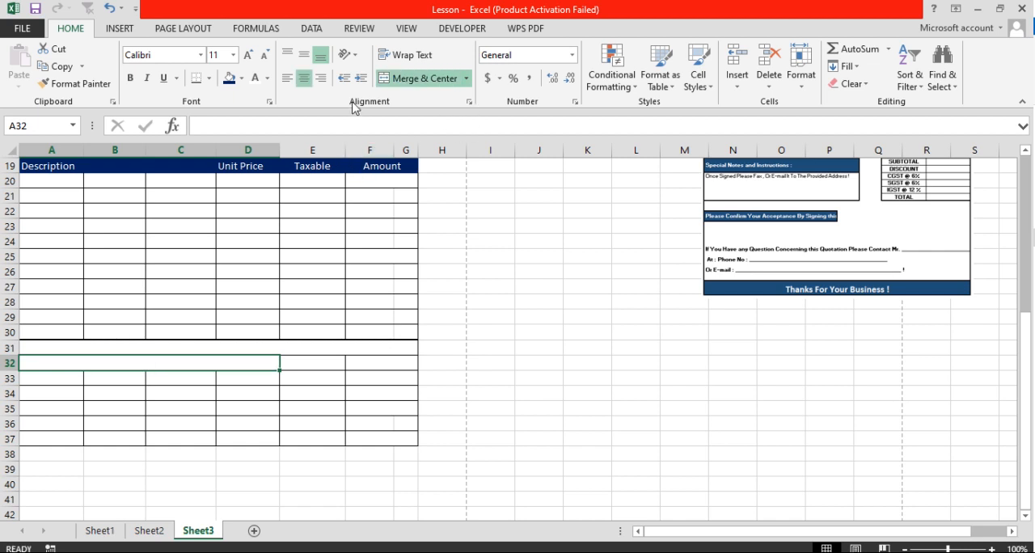
left_click(231, 81)
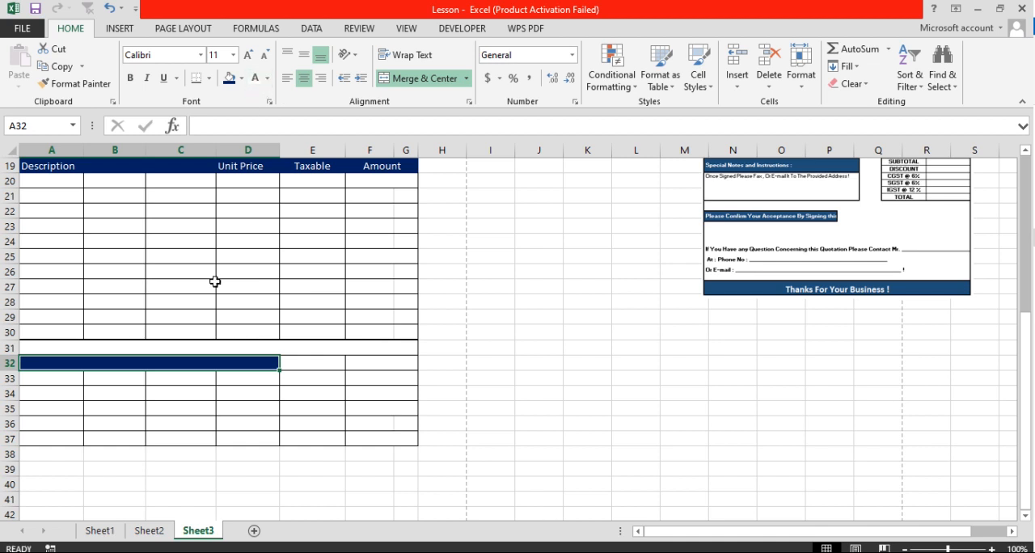
Enter the heading "Soecuak Notes and Instructions:" in the dark blue merged cell A32:D32 and left-align it
type("Soe")
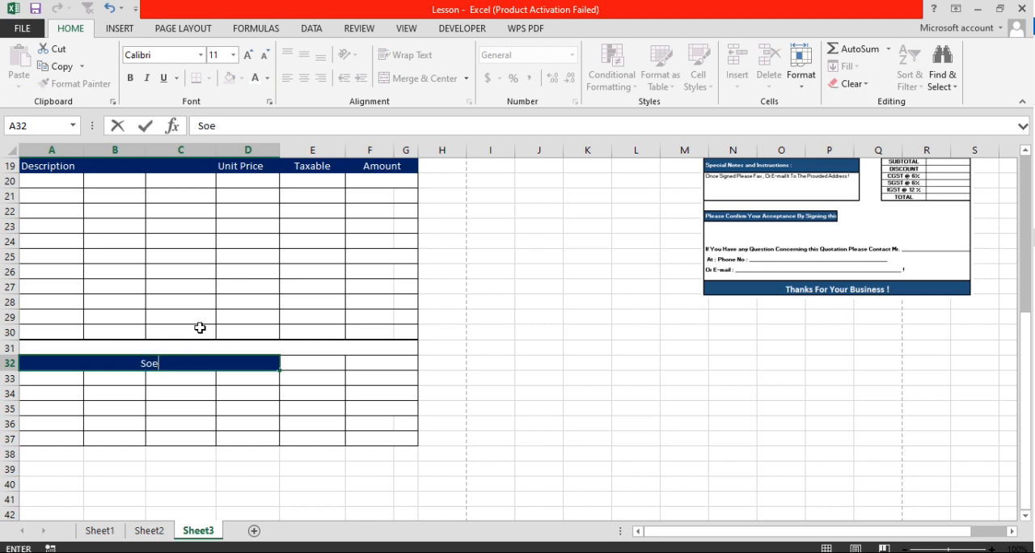
type("cuak Bites")
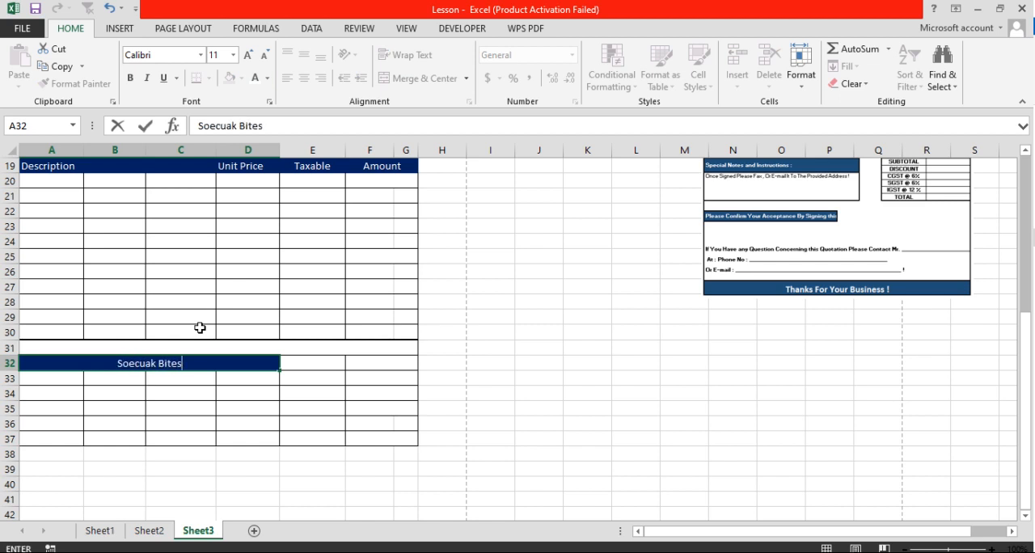
key("BackSpace")
key("BackSpace")
key("BackSpace")
key("BackSpace")
key("BackSpace")
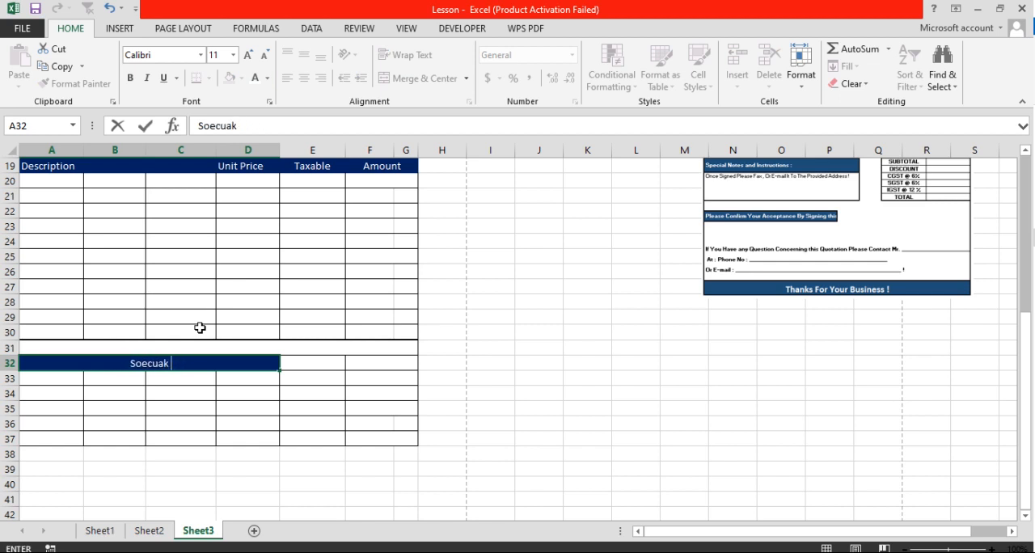
type("no")
key("BackSpace")
key("BackSpace")
type("Notes")
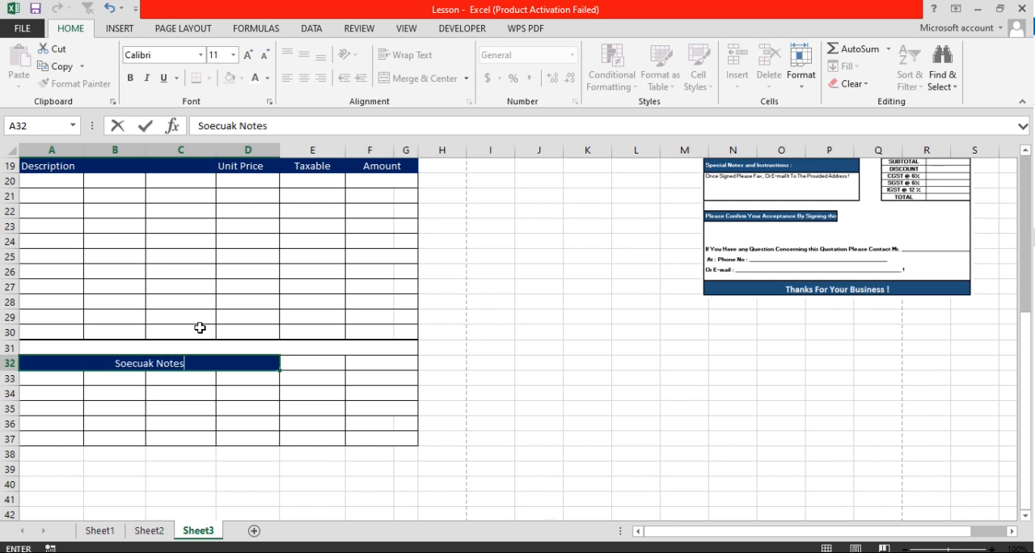
type(" and I")
type("nst")
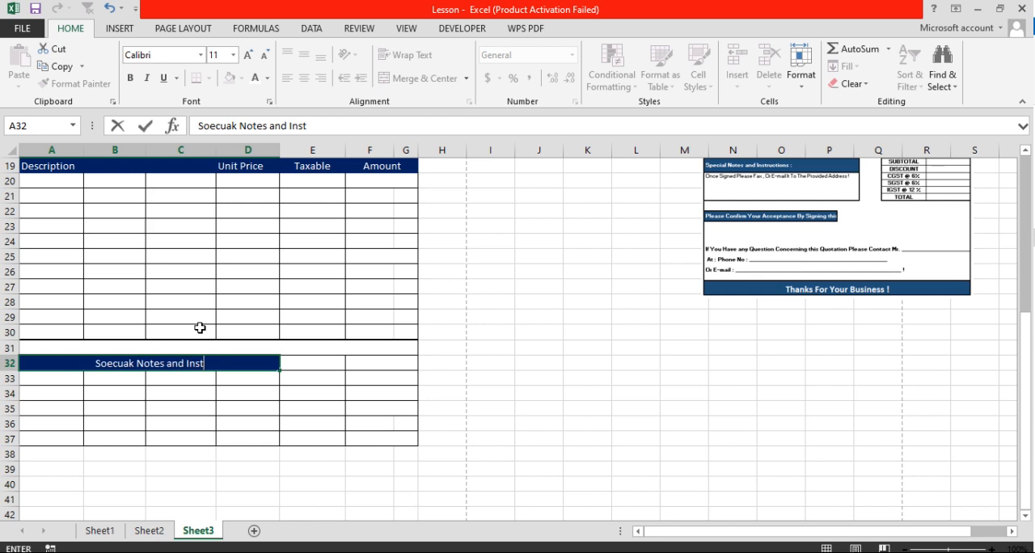
type("ructions:")
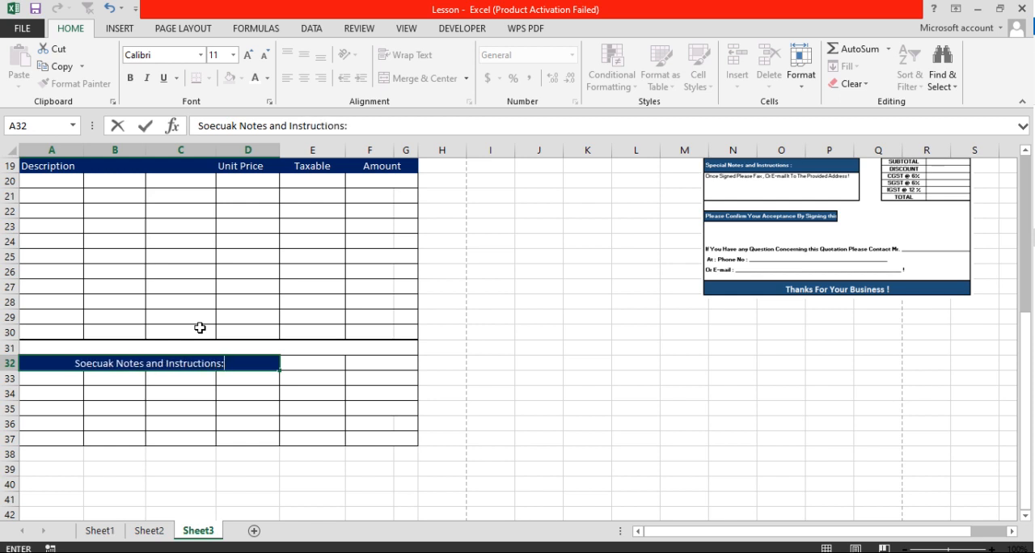
key("Up")
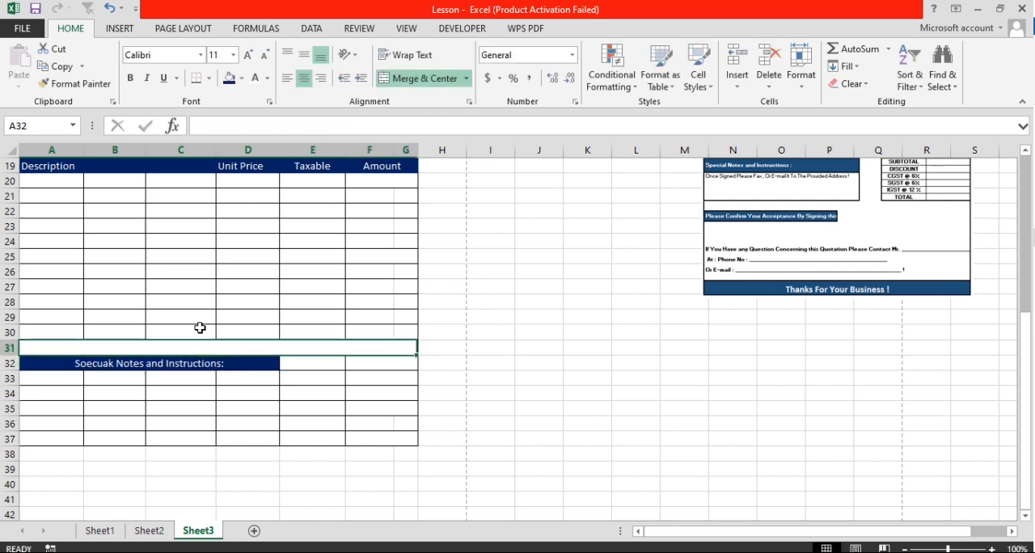
left_click(109, 364)
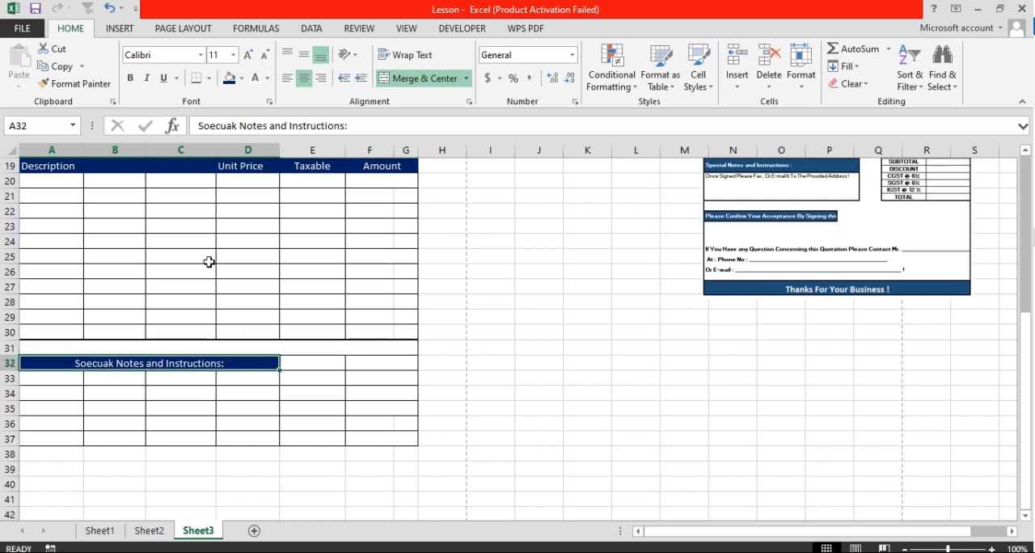
left_click(287, 78)
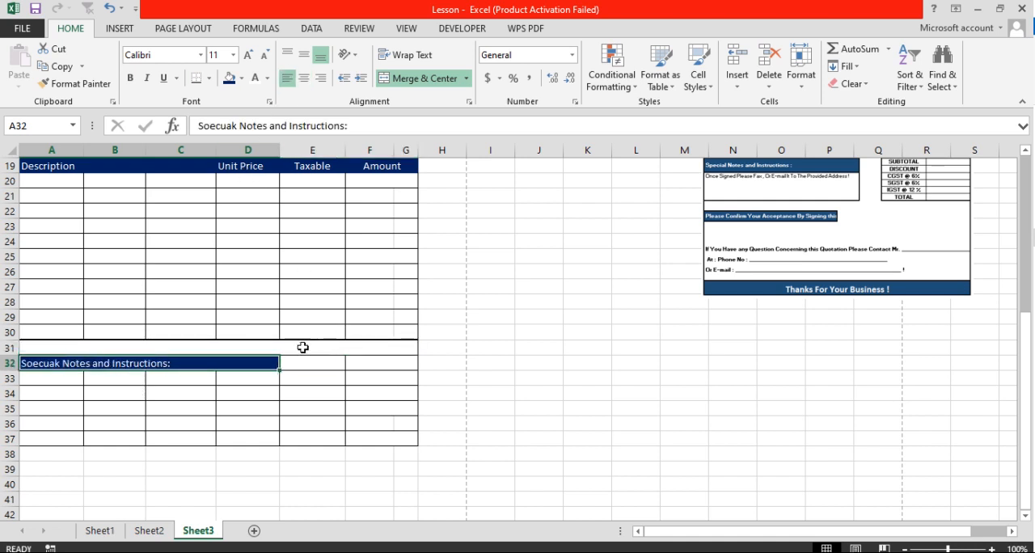
left_click_drag(61, 378, 225, 403)
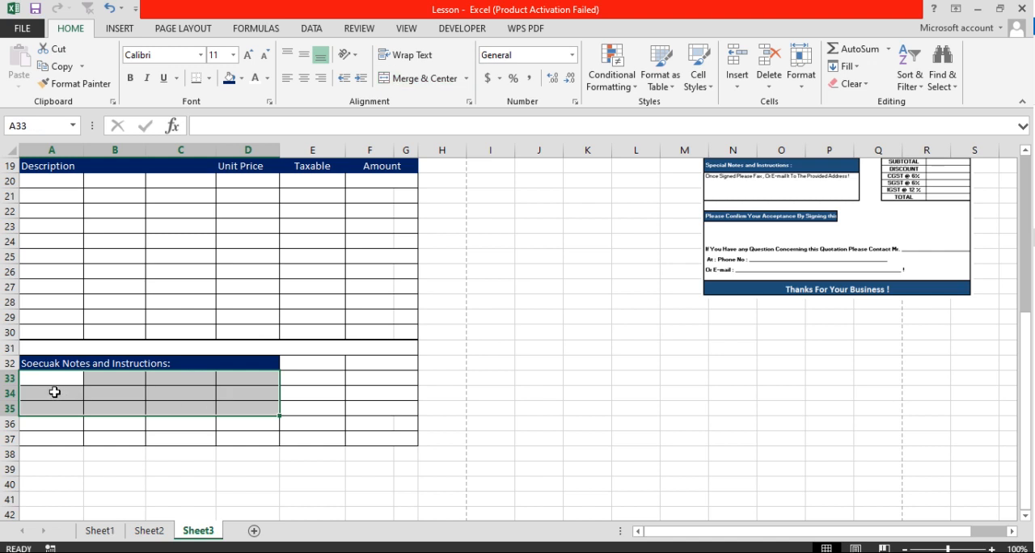
left_click_drag(51, 396, 239, 417)
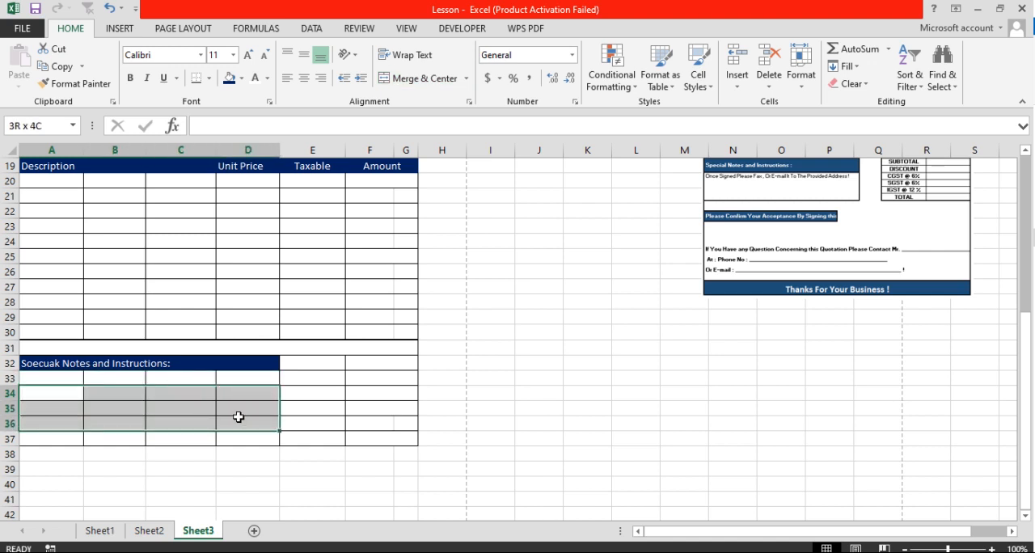
mouse_move(240, 419)
left_mouse_down()
mouse_move(239, 436)
mouse_move(255, 415)
left_mouse_up()
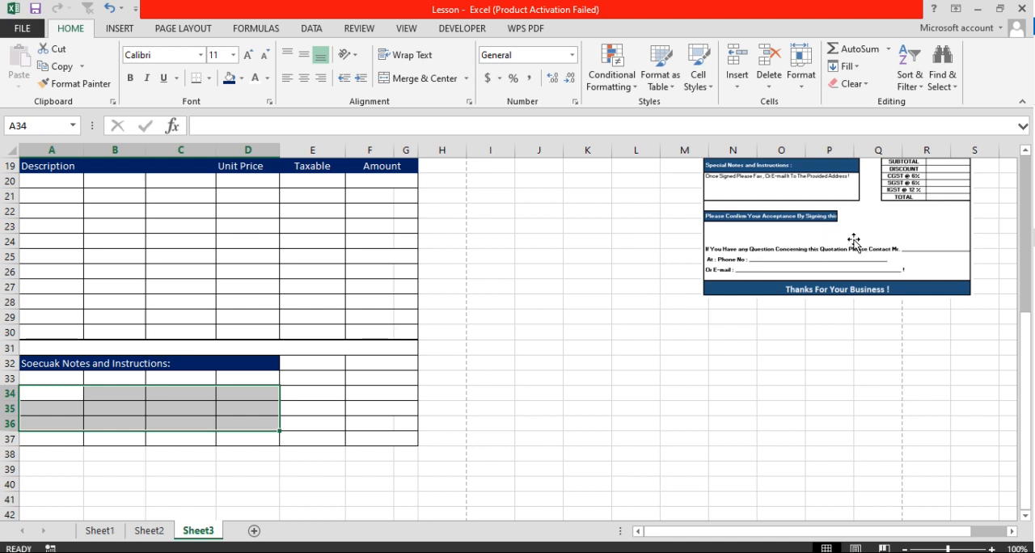
Insert two more rows above row 37 in the section below the notes heading
right_click(10, 437)
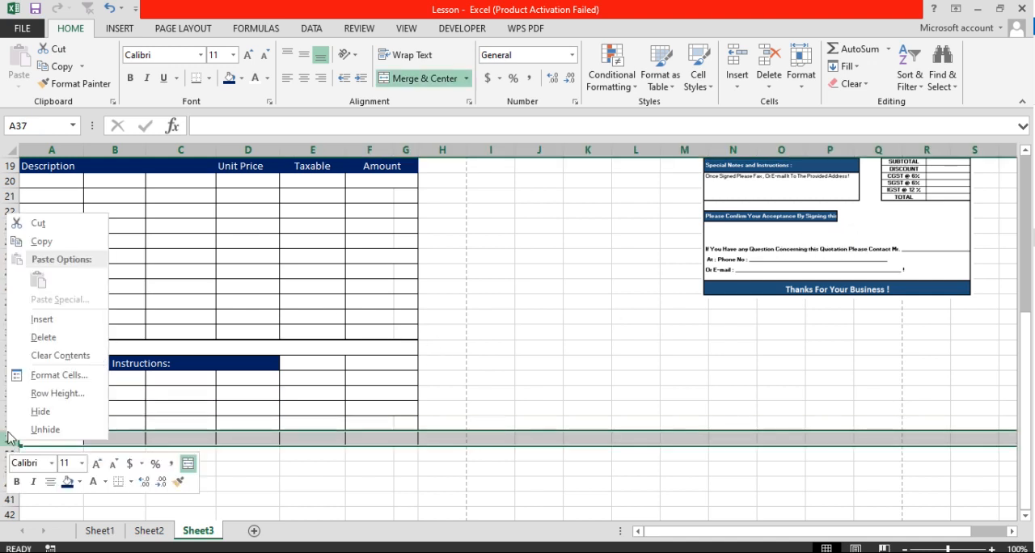
left_click(41, 319)
right_click(11, 441)
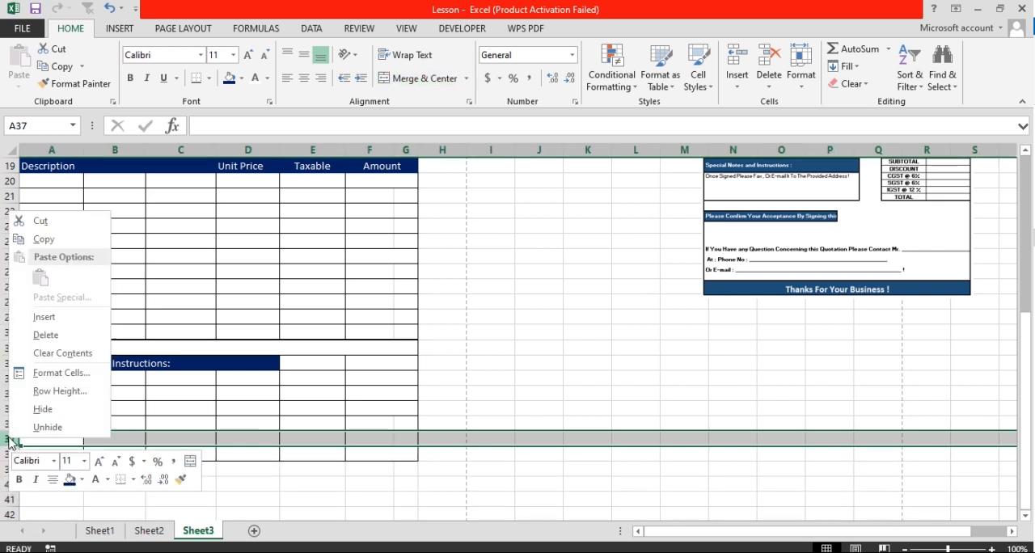
left_click(45, 316)
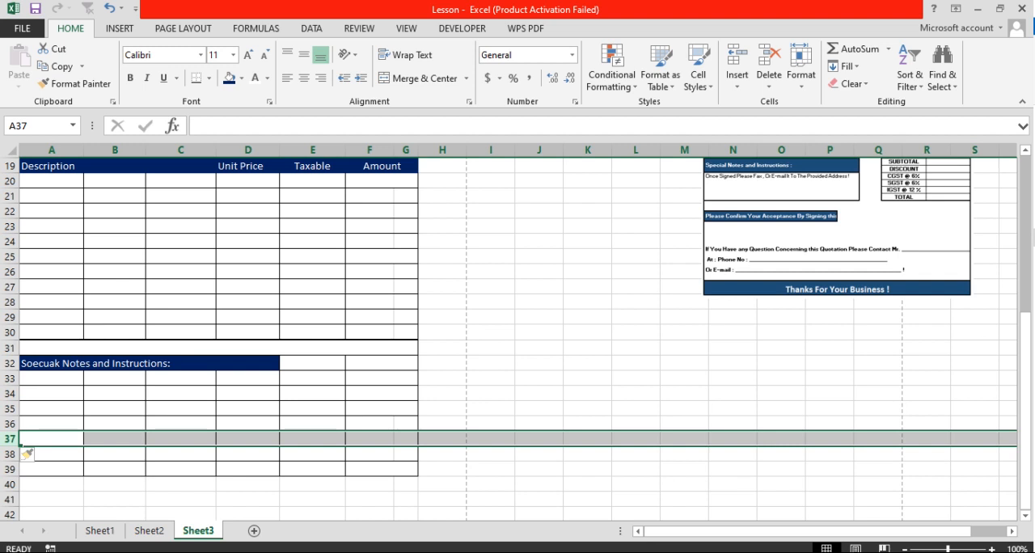
left_click(256, 438)
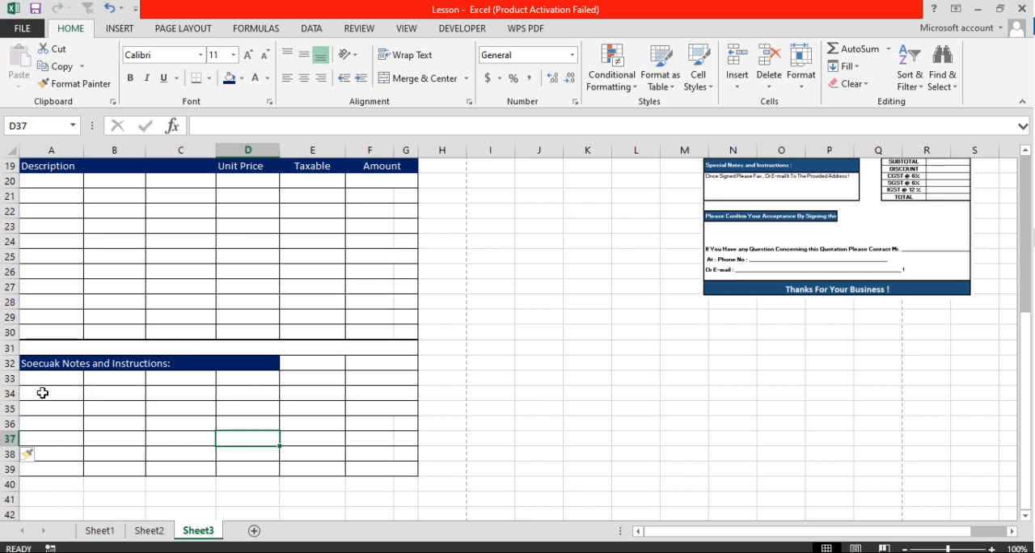
Merge and center cells A35:G38 into one blank block across the form
left_click_drag(42, 393, 368, 453)
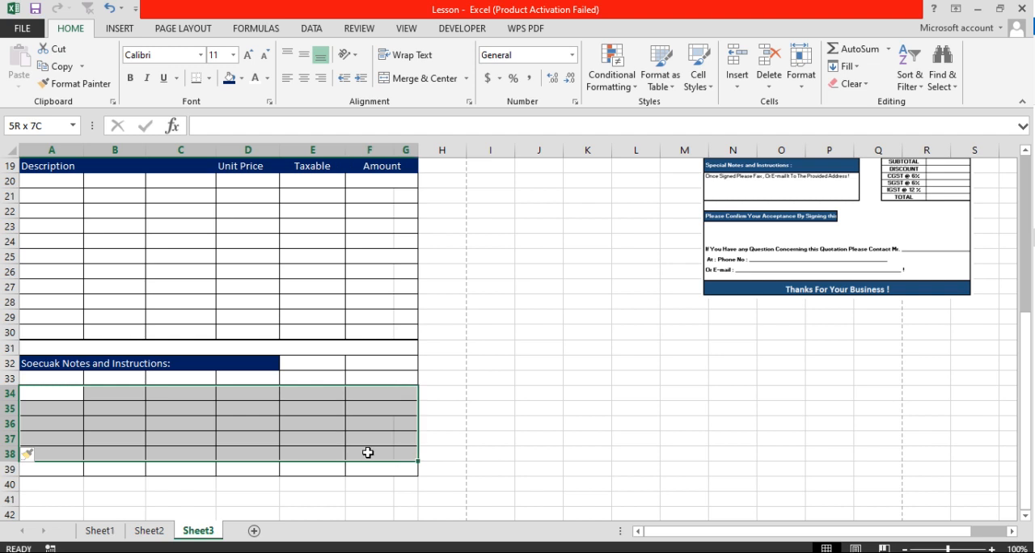
left_click_drag(368, 453, 368, 453)
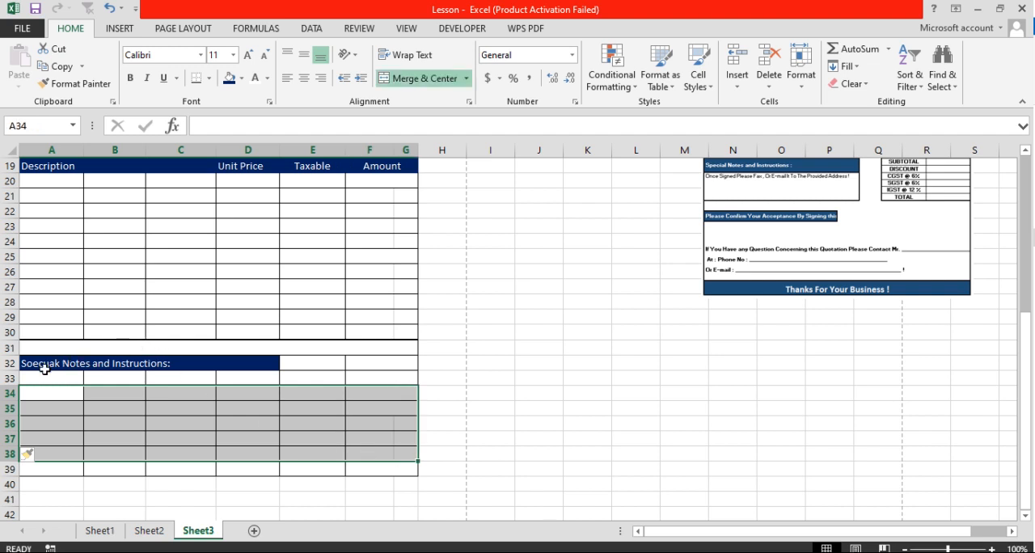
left_click_drag(51, 410, 392, 454)
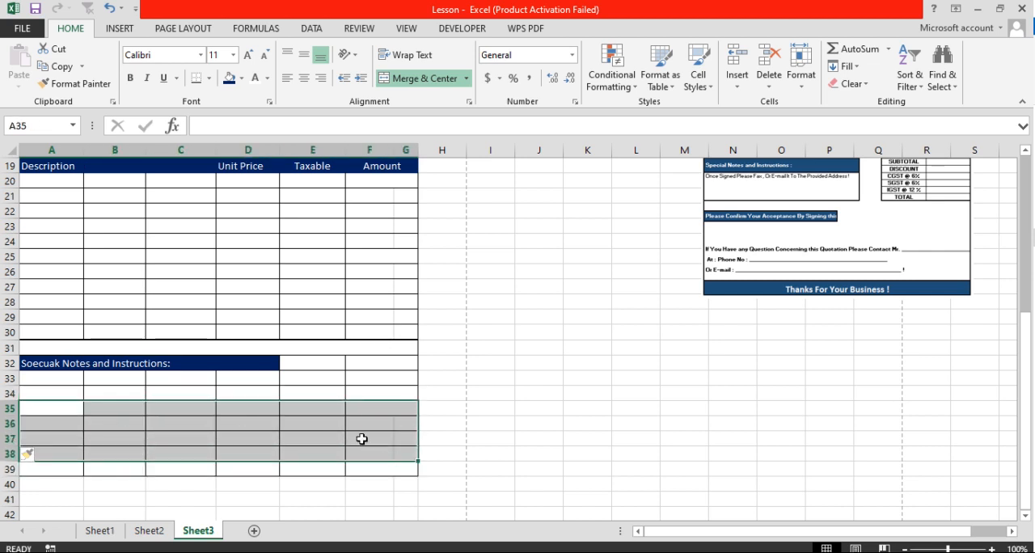
left_click(408, 86)
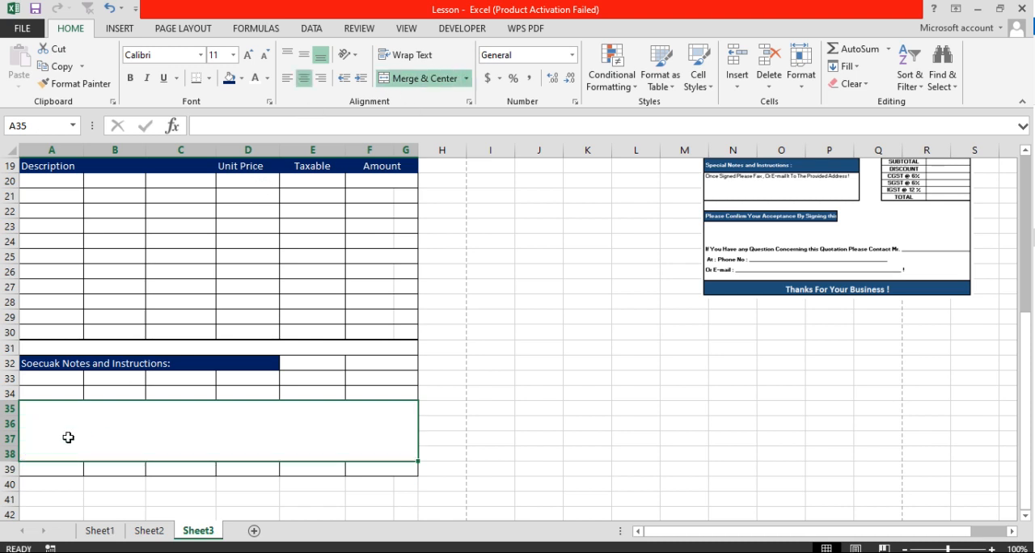
Merge and center cells A34:C34 and fill the merged cell with dark blue
left_click_drag(51, 392, 211, 391)
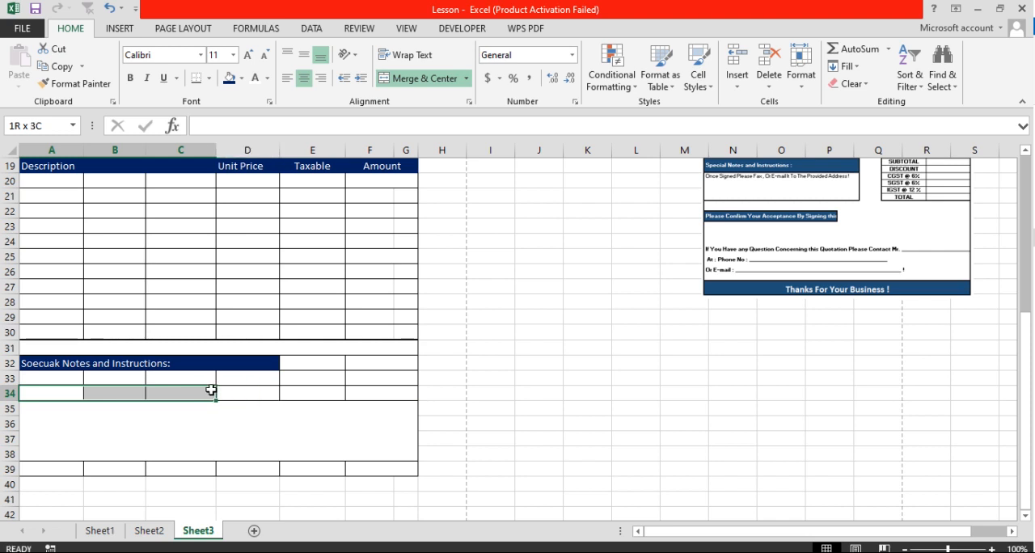
left_click(419, 81)
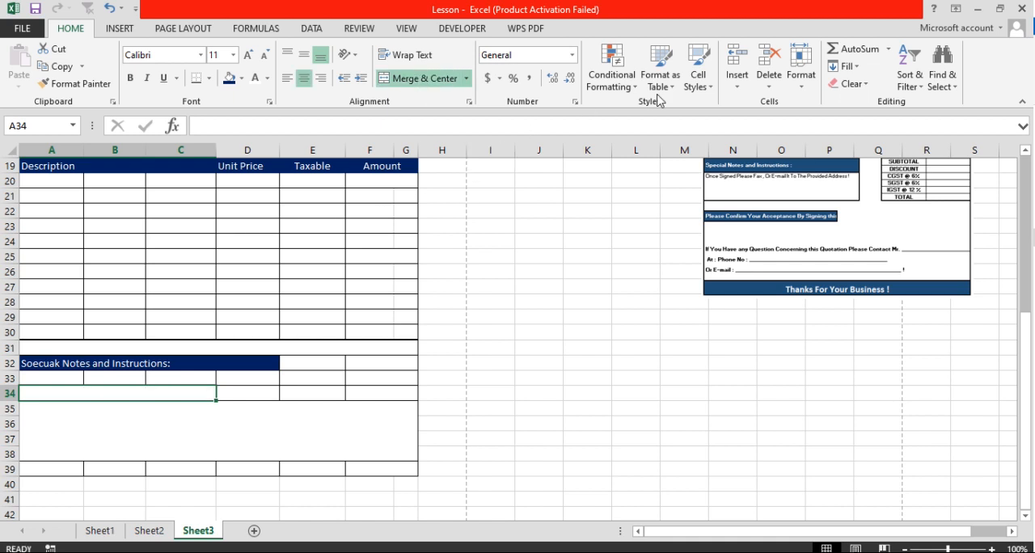
left_click(229, 77)
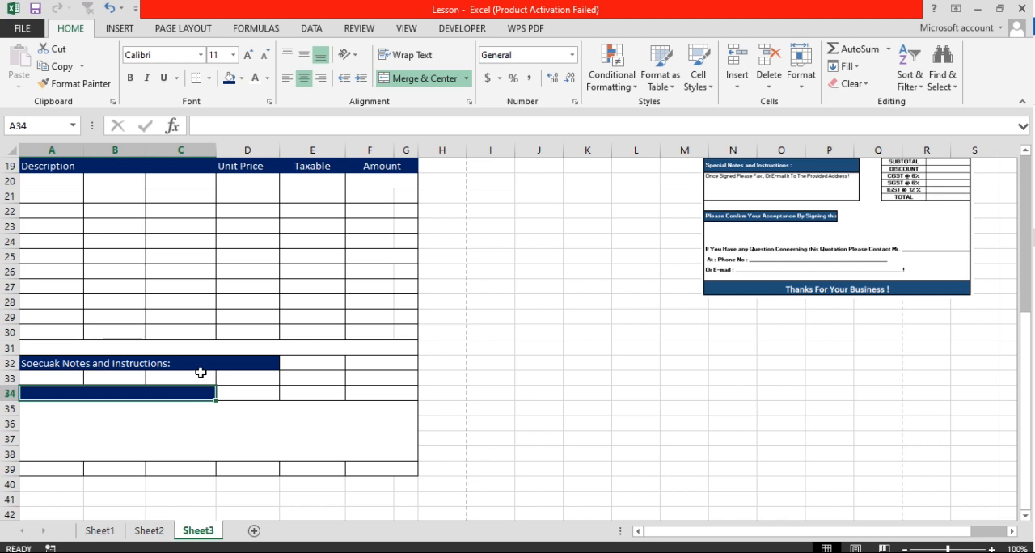
Set the font color of the merged cell A34:C34 to white
left_click(267, 77)
left_click(335, 196)
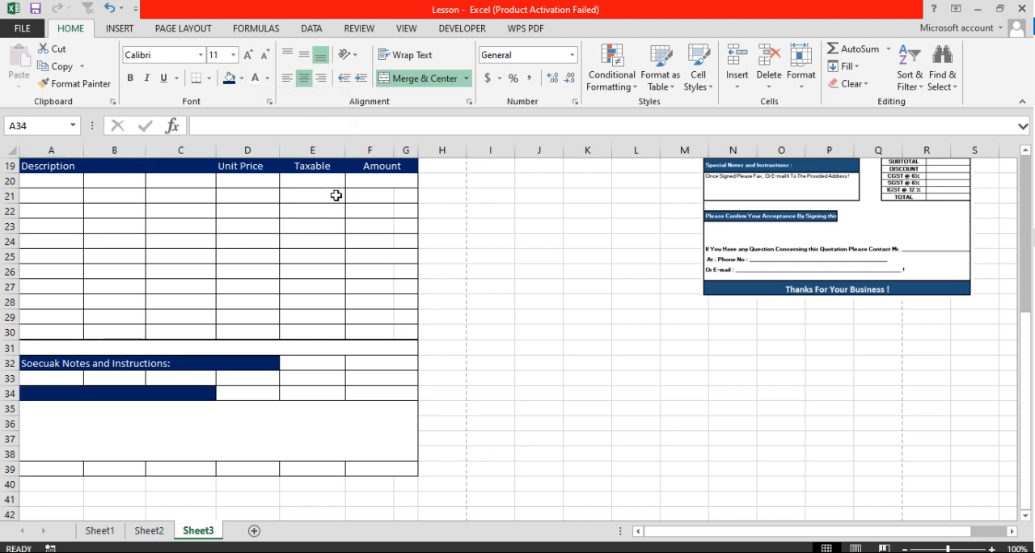
left_click(267, 78)
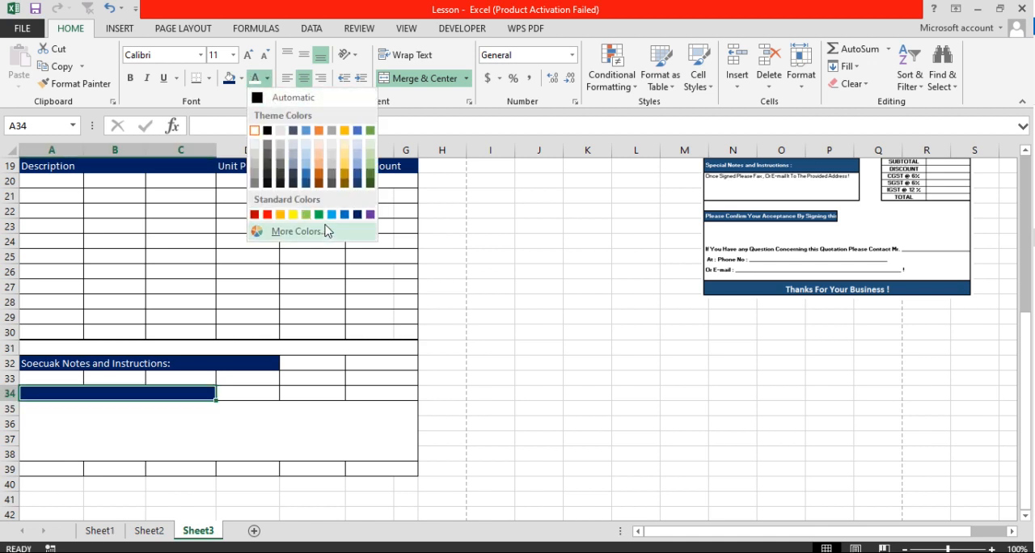
left_click(256, 131)
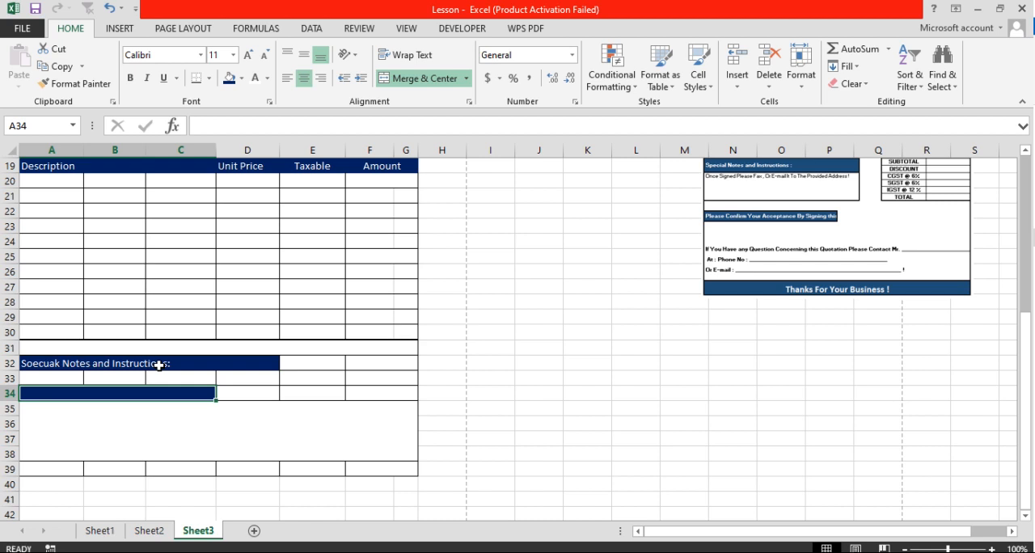
Enter the acceptance heading in the merged cell A34:C34, beginning with "Please Confirm Your Acc"
type("Plses")
key("BackSpace")
key("BackSpace")
key("BackSpace")
type("eaase")
key("BackSpace")
key("BackSpace")
key("BackSpace")
type("se")
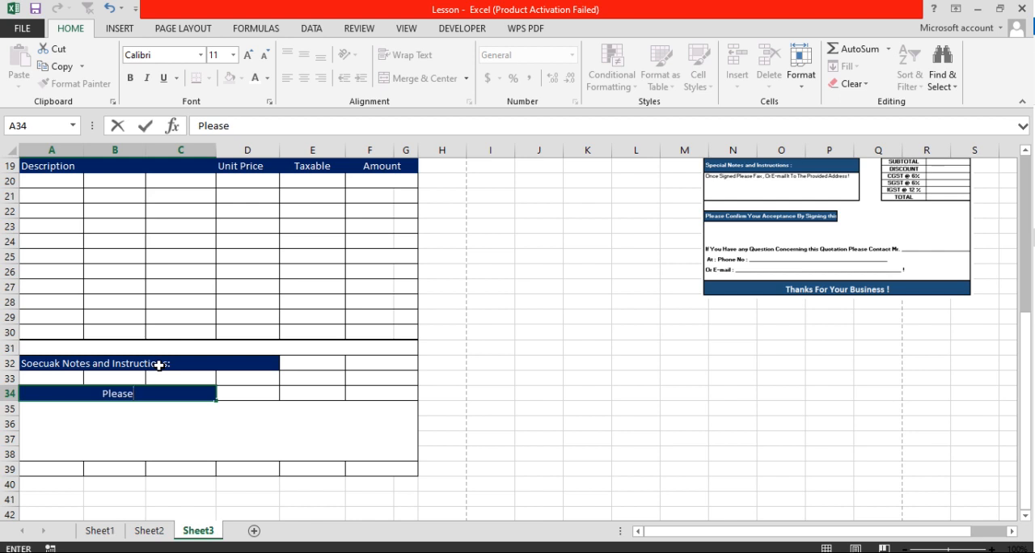
type(" Confirm Your Acc")
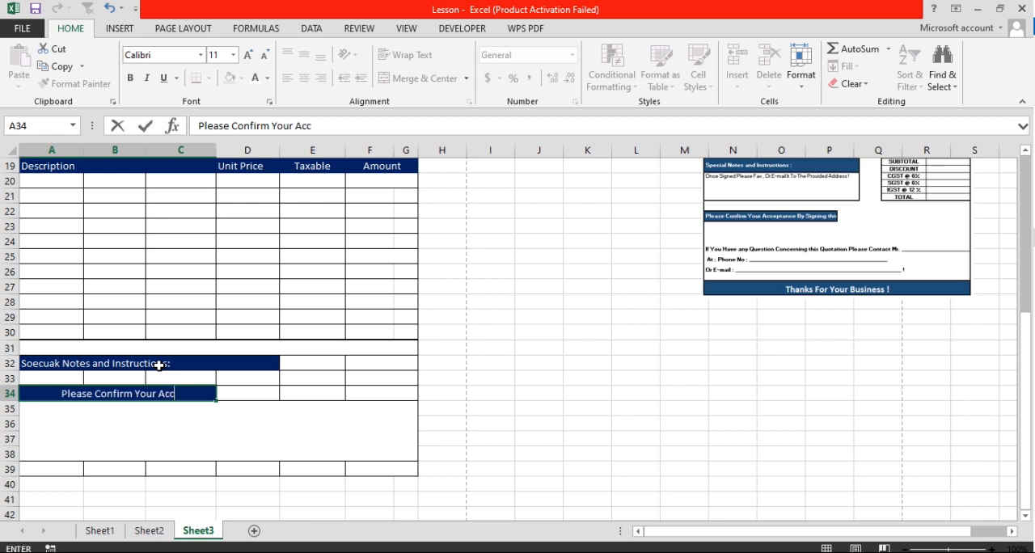